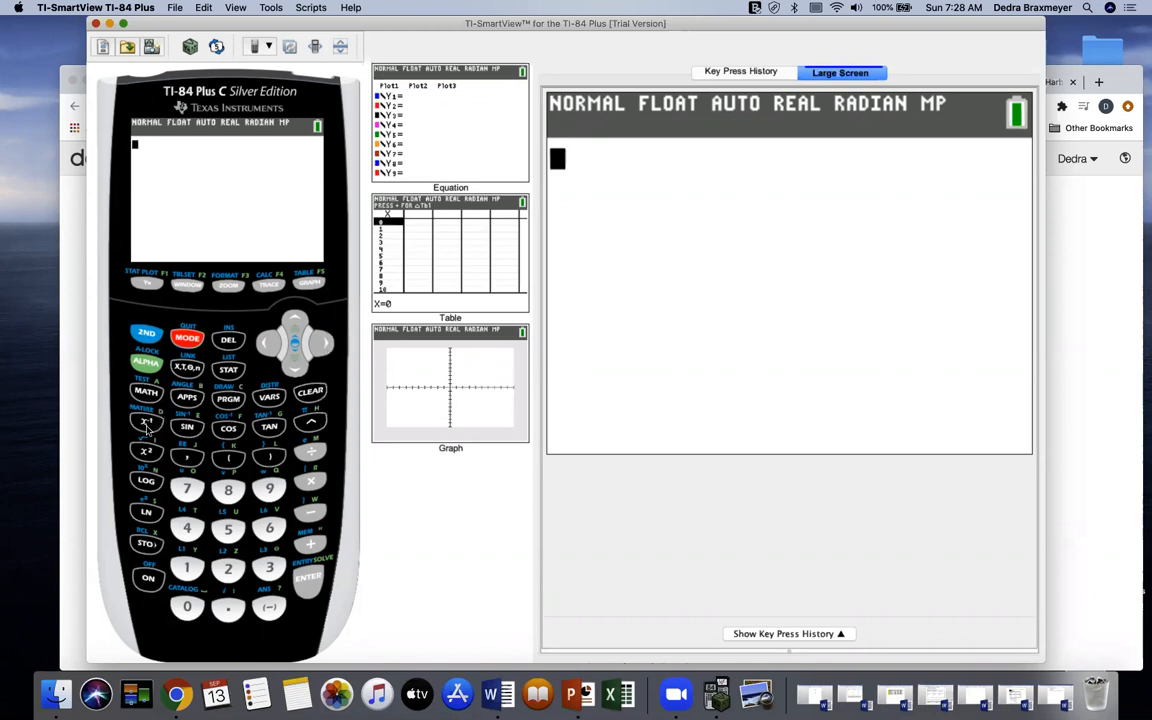
- Open matrix [A] for editing and set its dimensions to 3 × 4
{"action": "left_click", "coordinate": [147, 335]}
{"action": "left_click", "coordinate": [145, 424]}
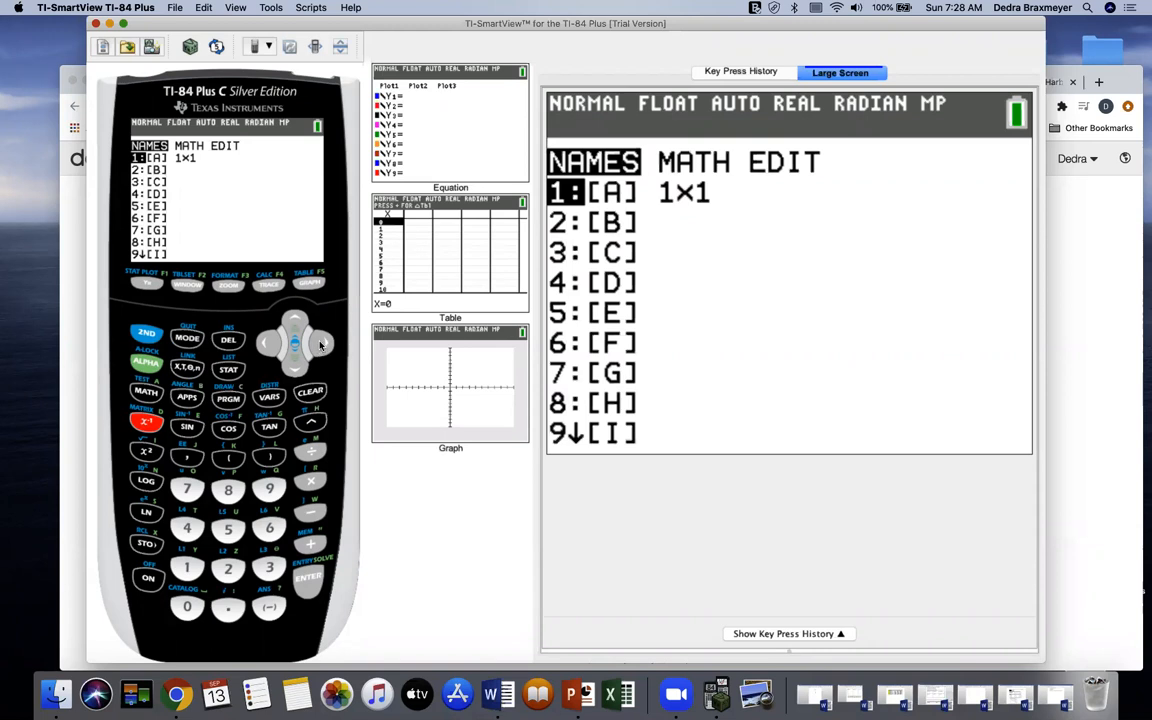
{"action": "left_click", "coordinate": [320, 343]}
{"action": "left_click", "coordinate": [320, 343]}
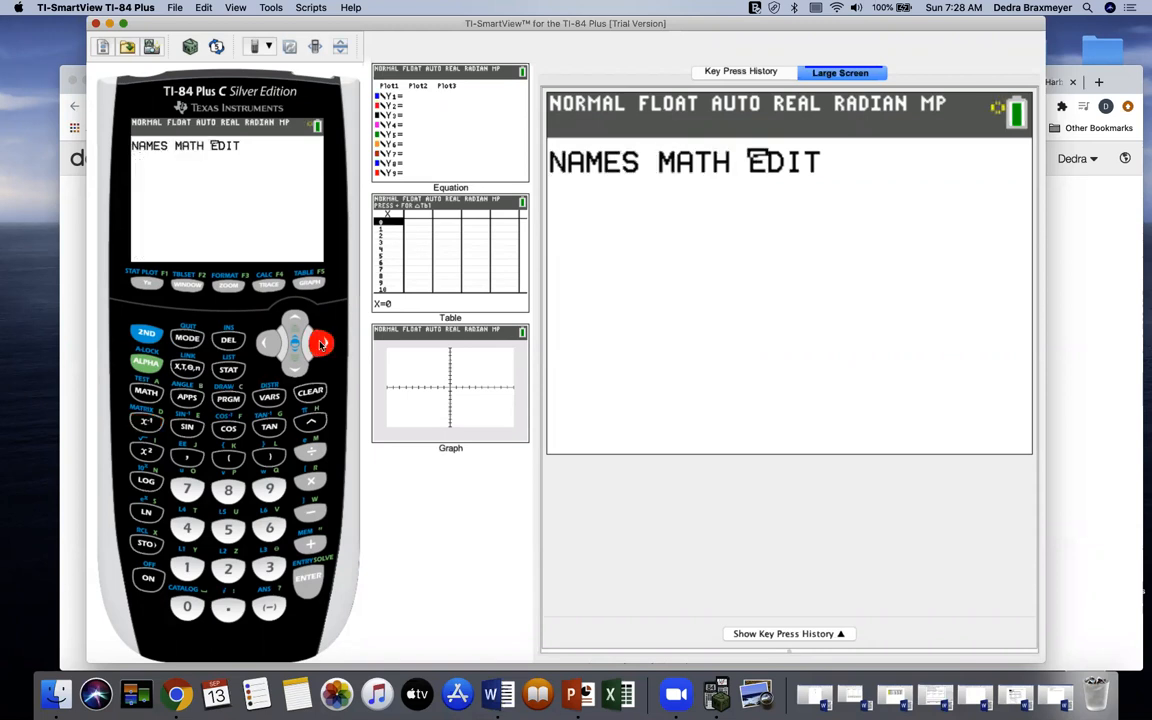
{"action": "left_click", "coordinate": [310, 580]}
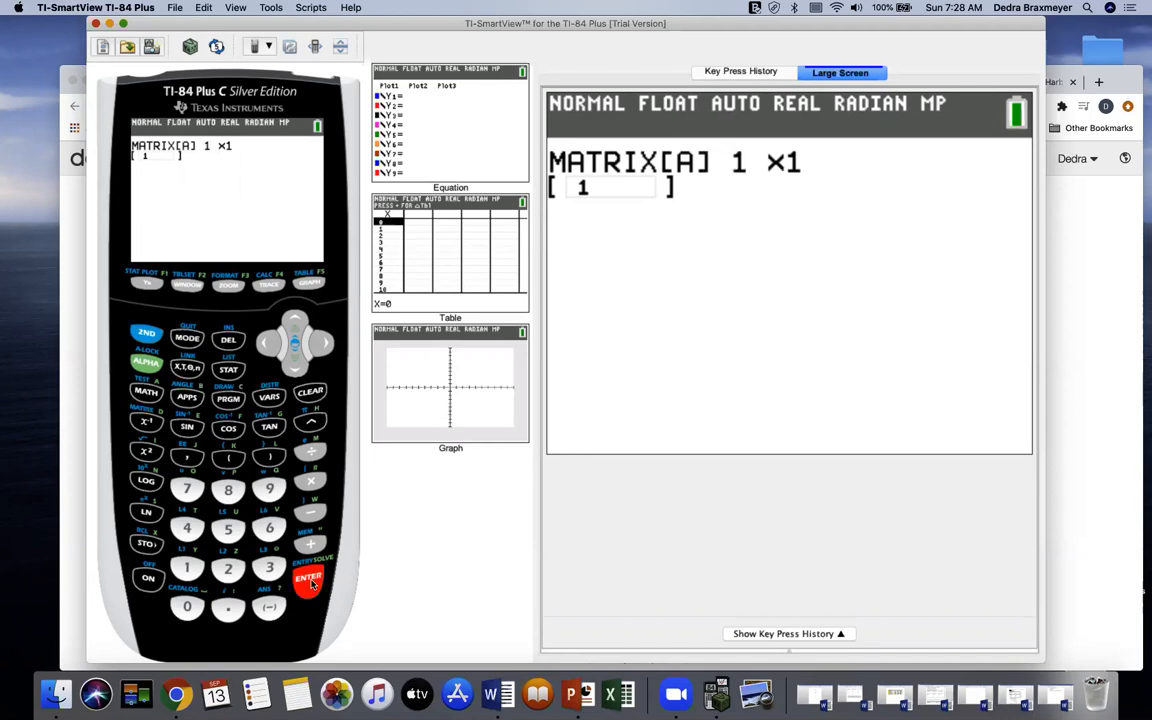
{"action": "left_click", "coordinate": [269, 568]}
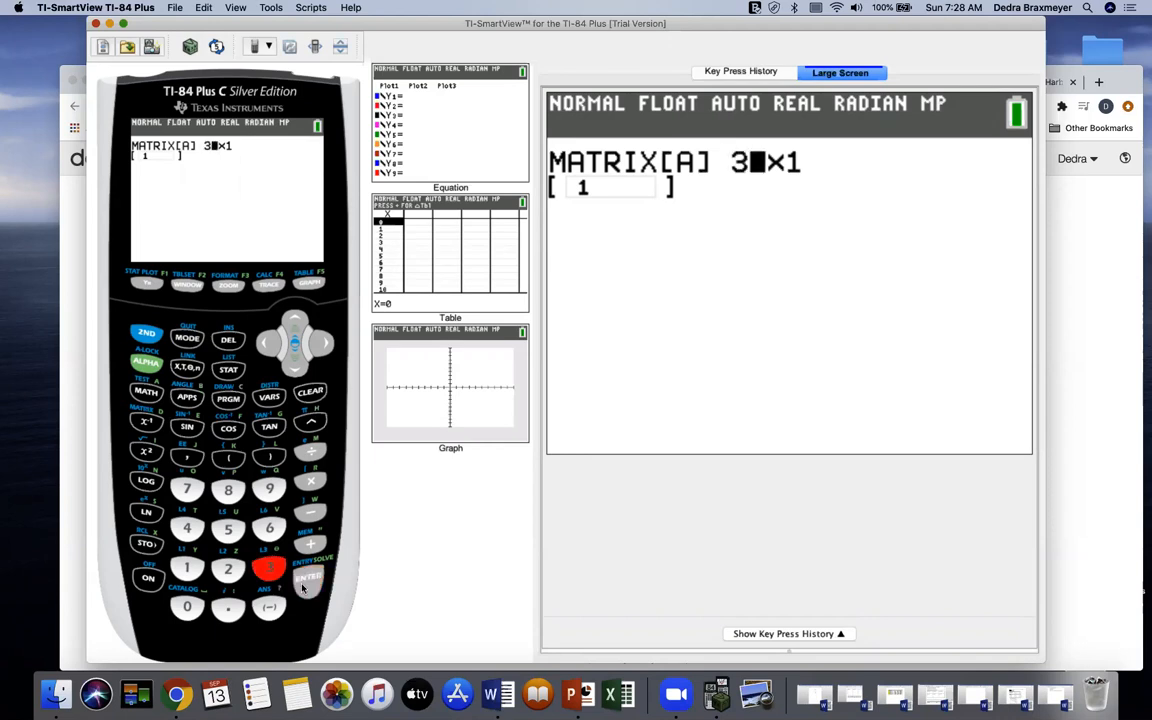
{"action": "left_click", "coordinate": [308, 585]}
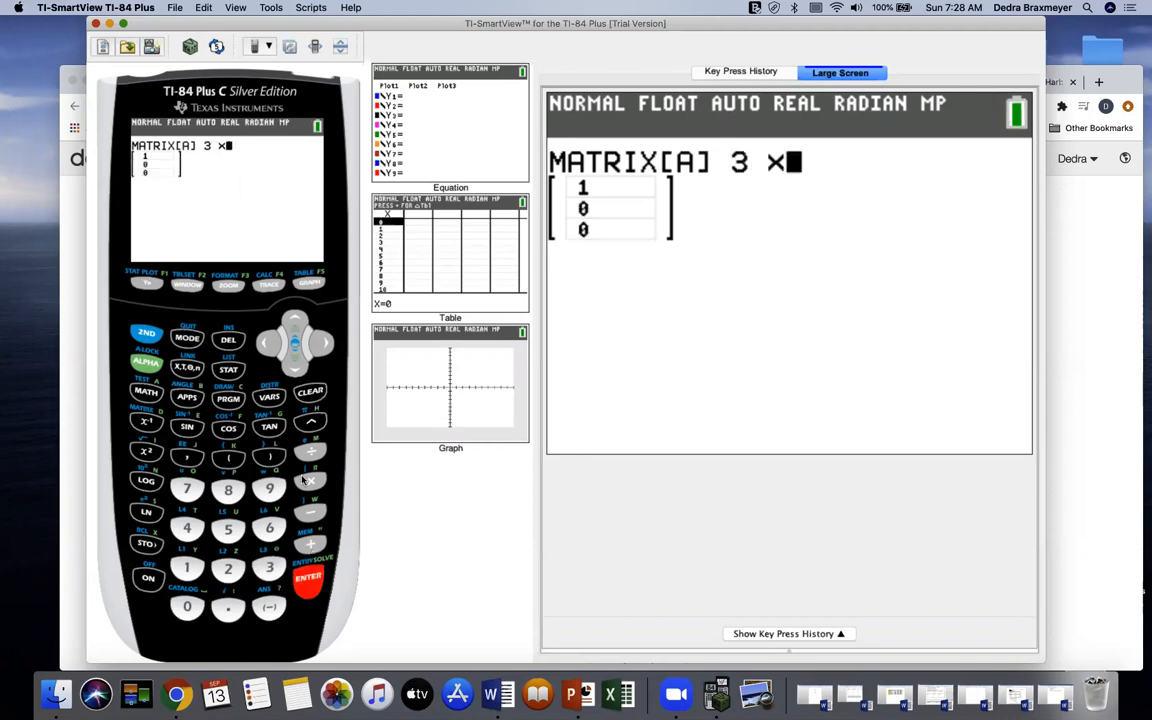
{"action": "left_click", "coordinate": [187, 528]}
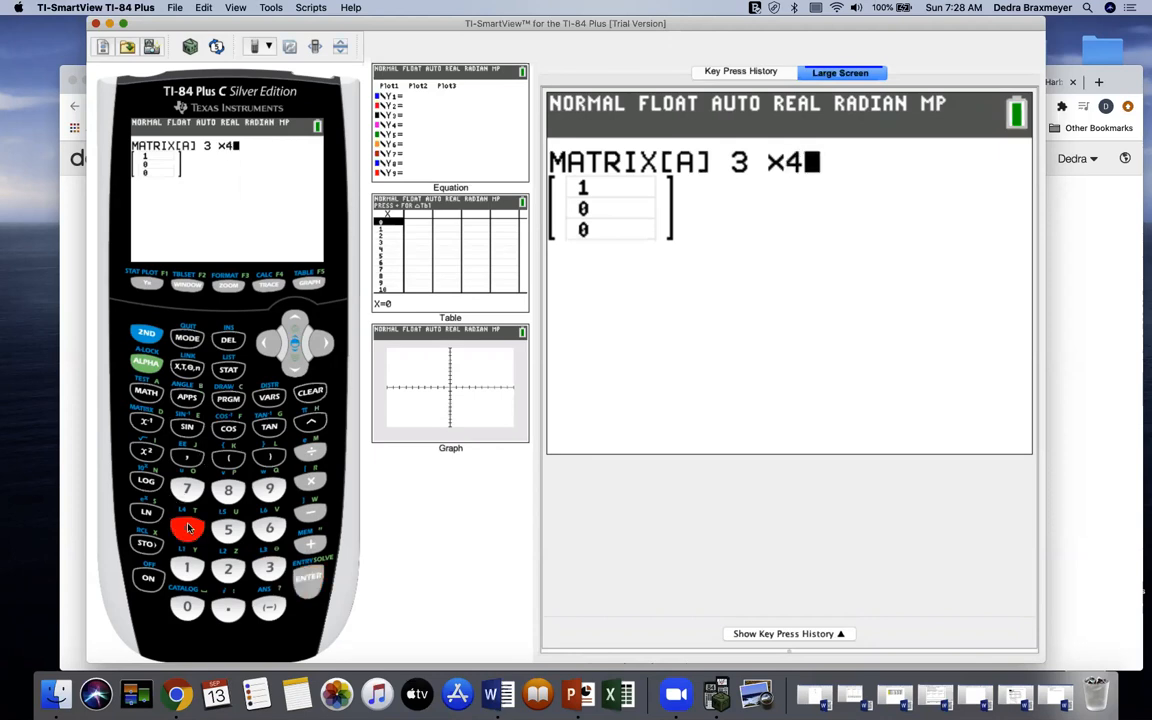
{"action": "left_click", "coordinate": [310, 580]}
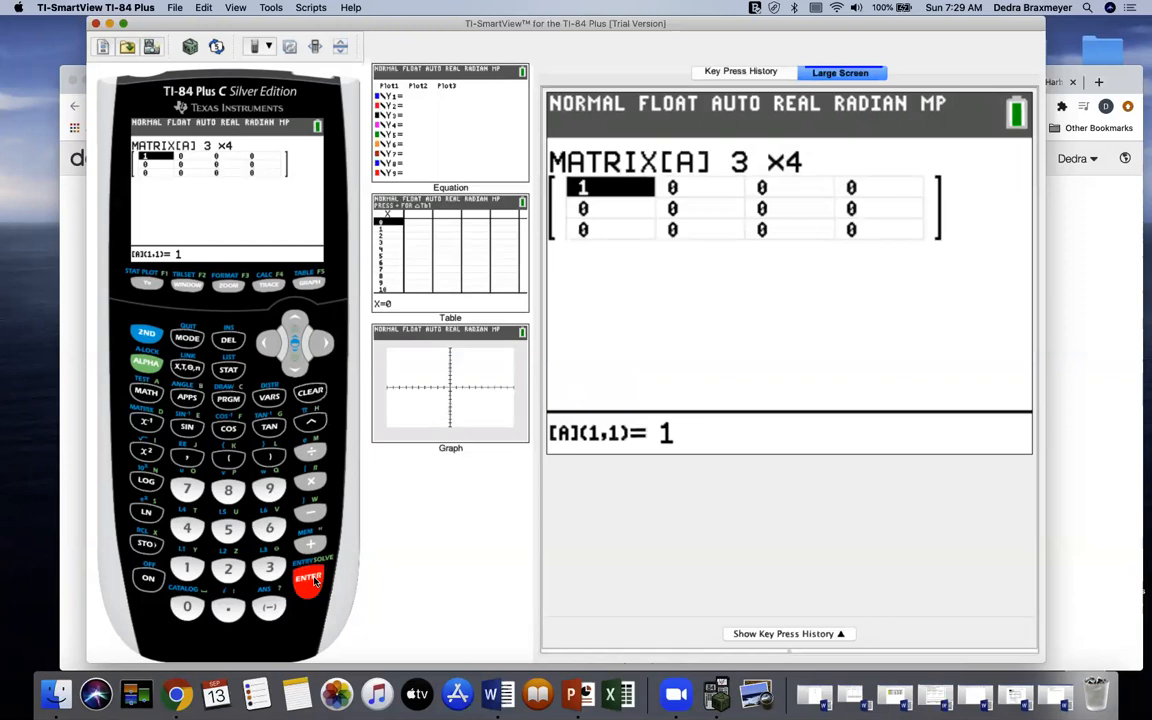
- Fill the first row of matrix [A] with 1, 2, -5 and -12
{"action": "left_click", "coordinate": [192, 572]}
{"action": "key", "text": "Return"}
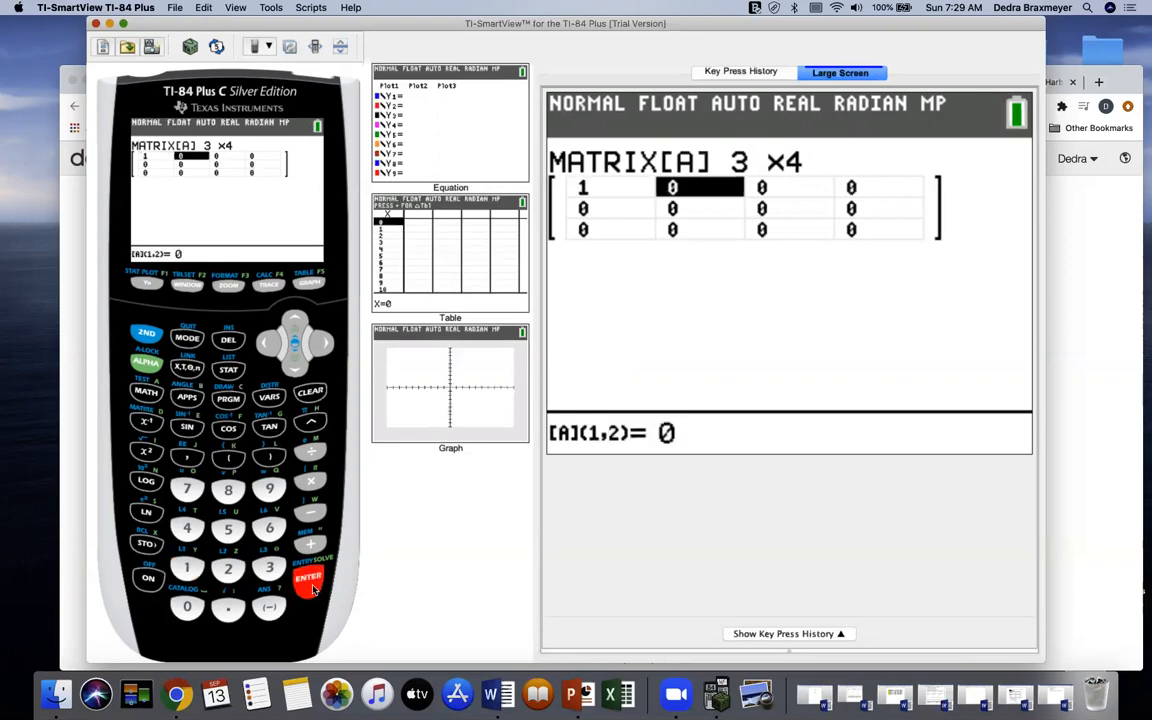
{"action": "left_click", "coordinate": [228, 568]}
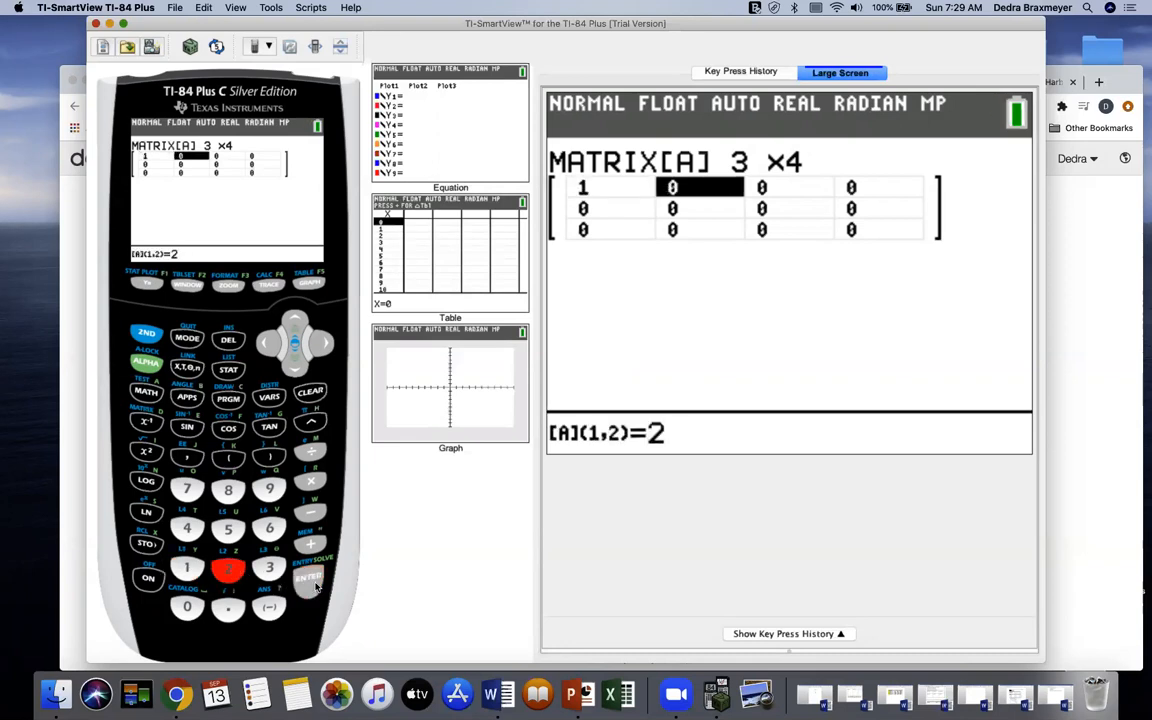
{"action": "left_click", "coordinate": [312, 583]}
{"action": "left_click", "coordinate": [310, 512]}
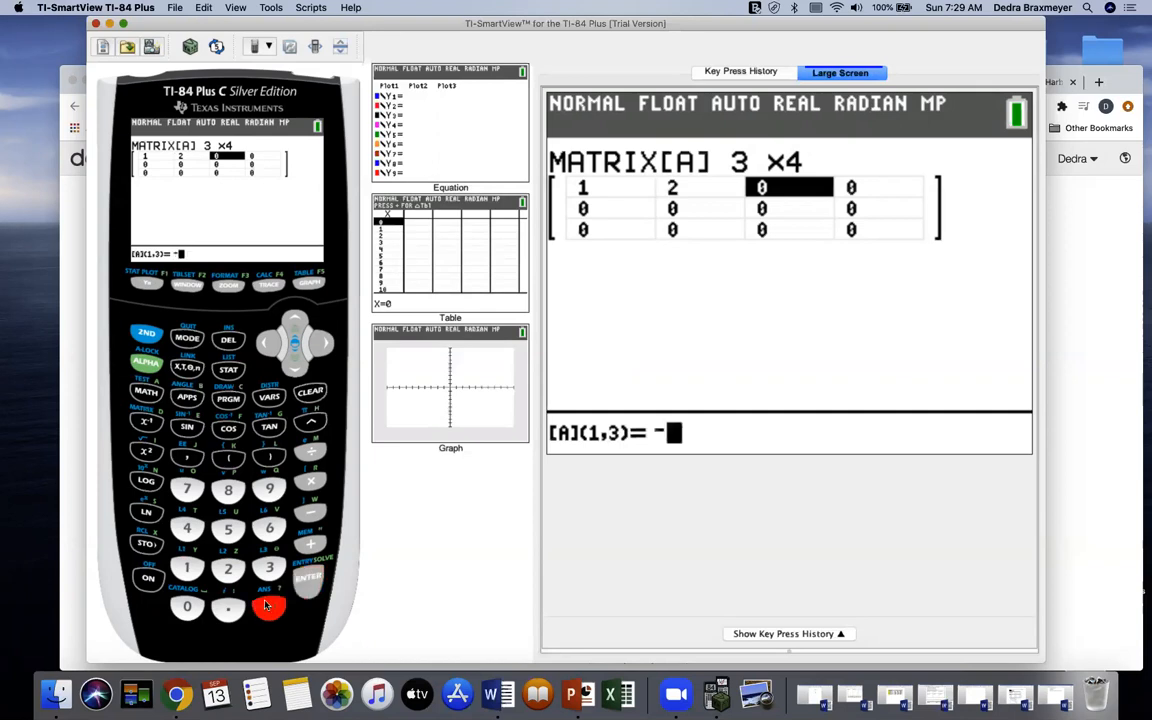
{"action": "left_click", "coordinate": [230, 533]}
{"action": "key", "text": "Return"}
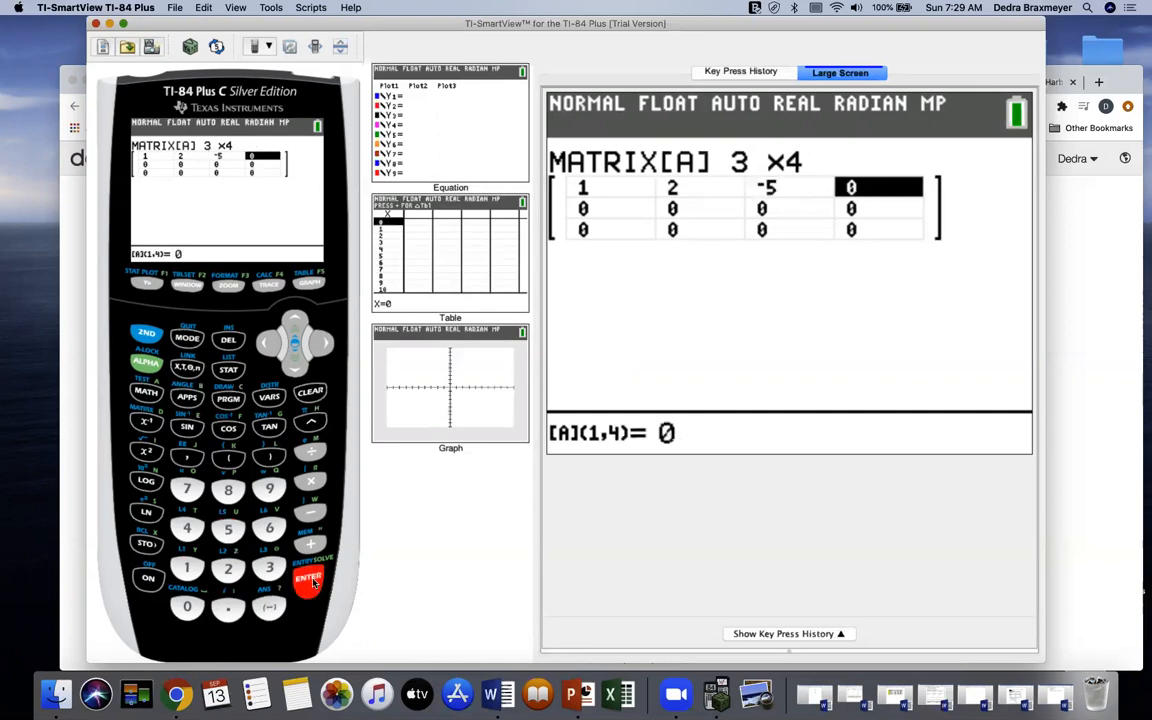
{"action": "left_click", "coordinate": [269, 607]}
{"action": "left_click", "coordinate": [195, 569]}
{"action": "left_click", "coordinate": [226, 569]}
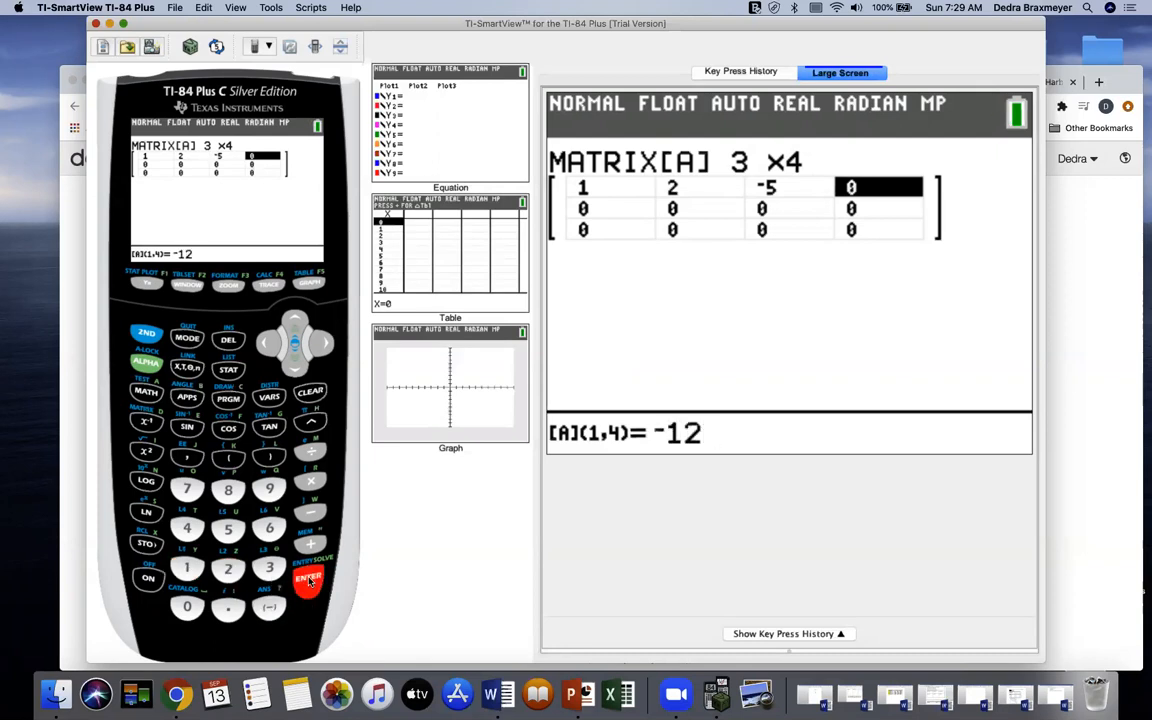
{"action": "left_click", "coordinate": [309, 580]}
- Fill the second row of matrix [A] with 2, 2, -3 and -2
{"action": "type", "text": "2"}
{"action": "left_click", "coordinate": [309, 580]}
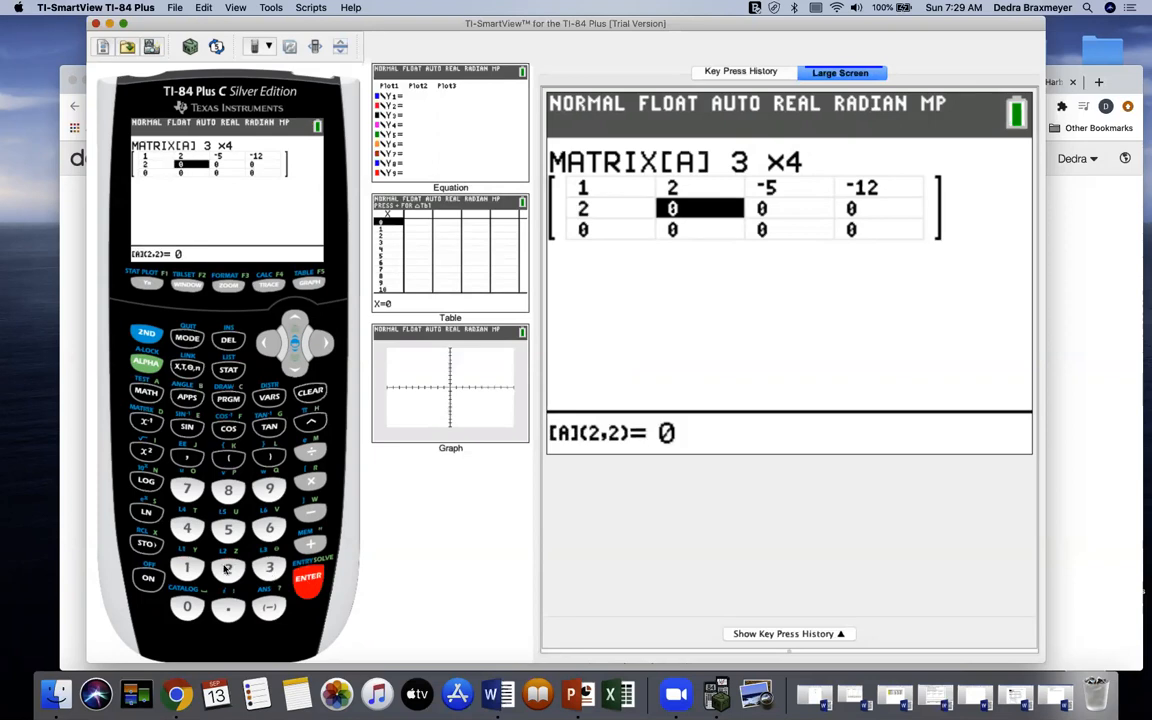
{"action": "type", "text": "2"}
{"action": "left_click", "coordinate": [309, 582]}
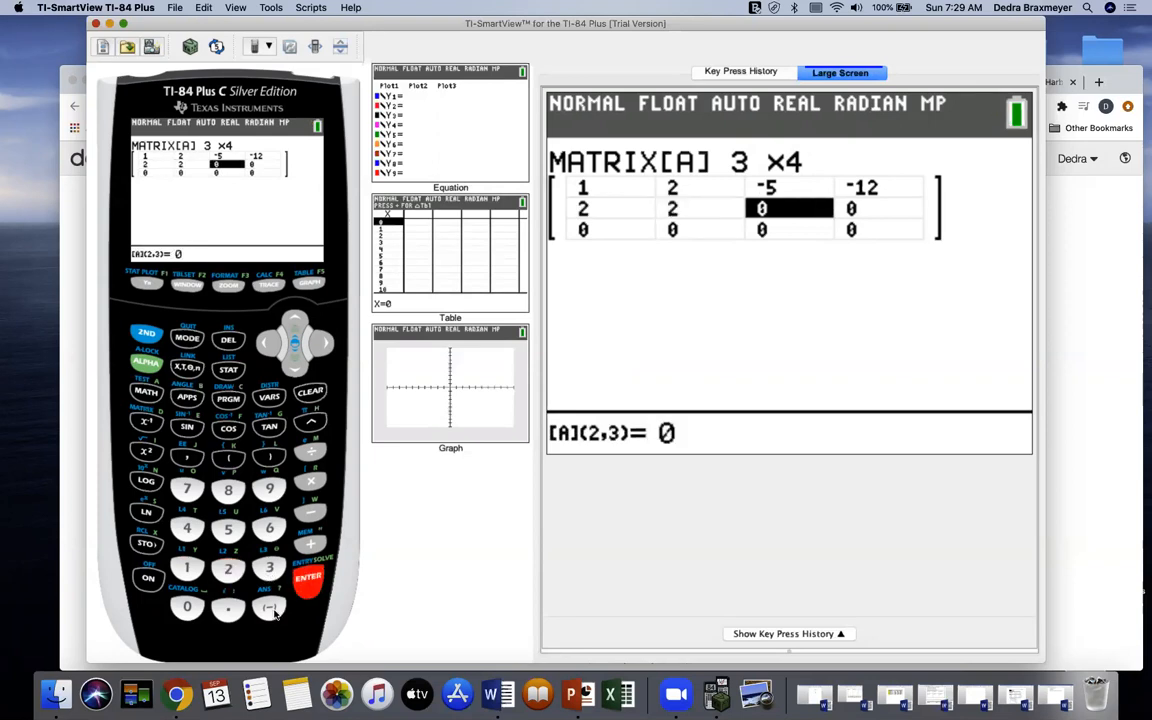
{"action": "type", "text": "-3"}
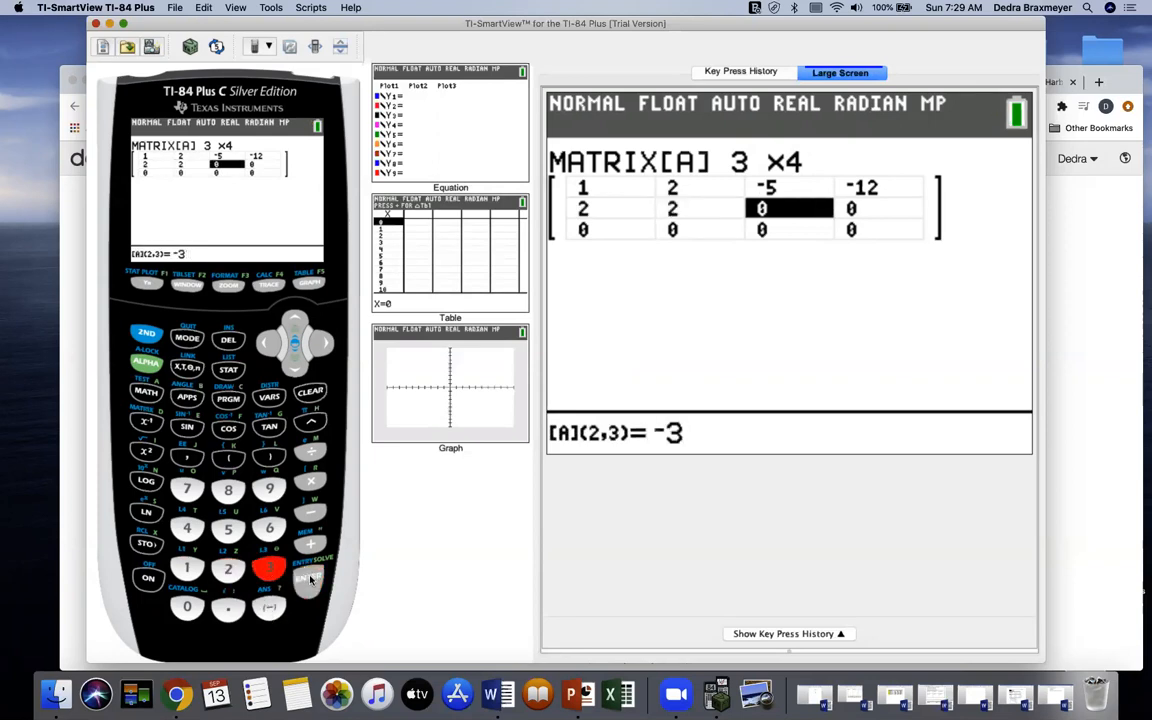
{"action": "left_click", "coordinate": [311, 580]}
{"action": "type", "text": "-"}
{"action": "left_click", "coordinate": [230, 575]}
{"action": "left_click", "coordinate": [311, 582]}
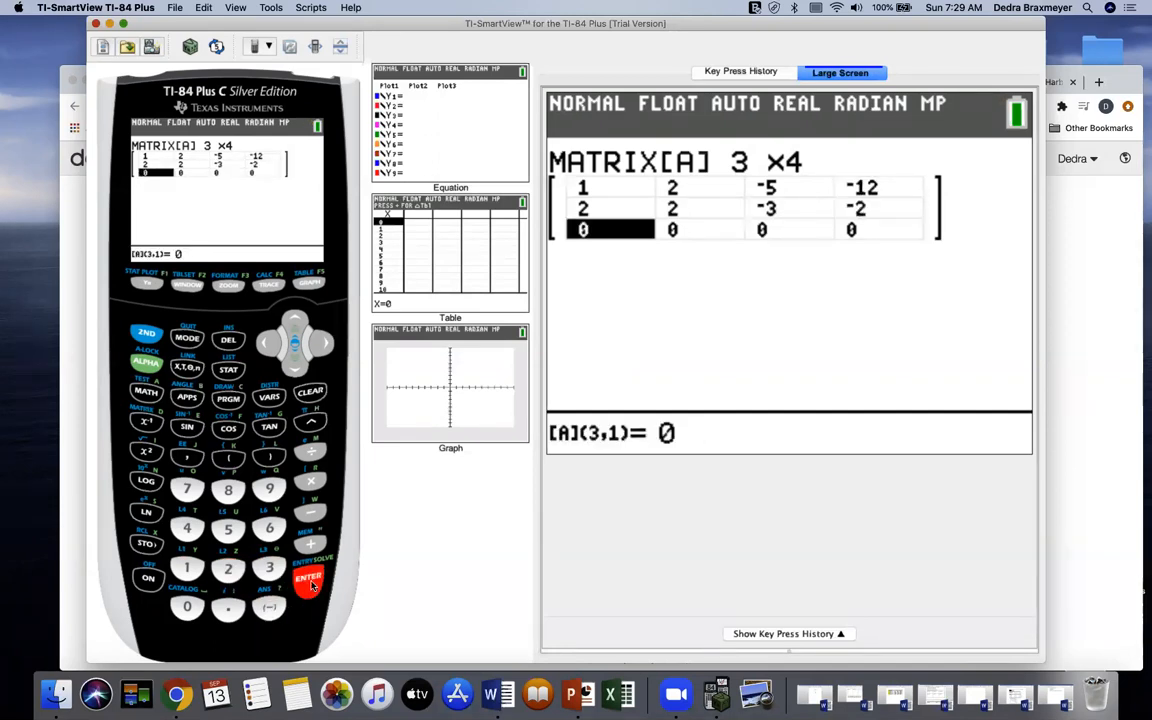
- Fill the third row of matrix [A] with 3, -4, -1 and 11, and return to the home screen
{"action": "type", "text": "3"}
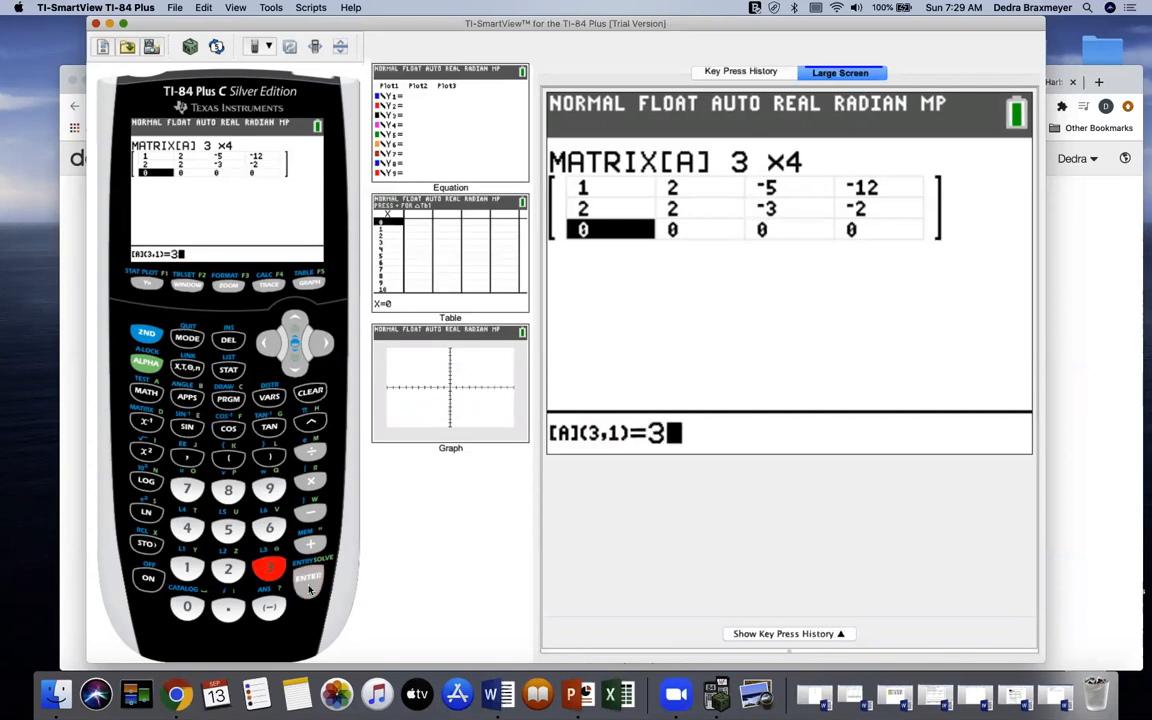
{"action": "left_click", "coordinate": [307, 588]}
{"action": "type", "text": "-4"}
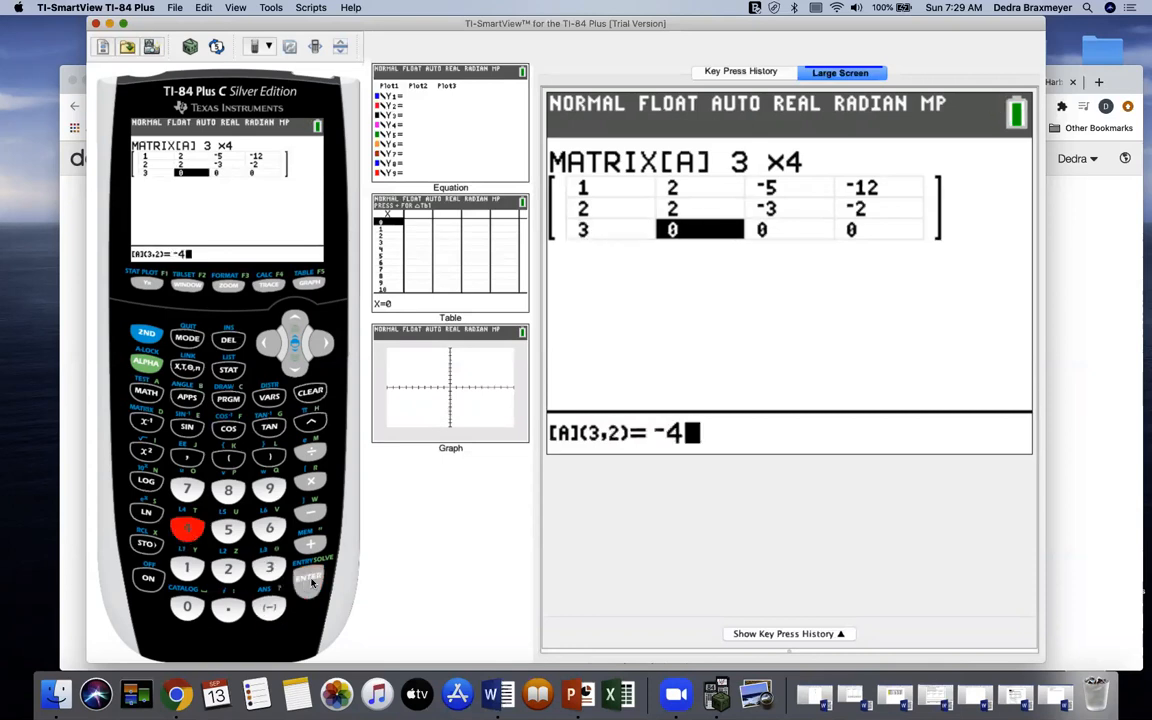
{"action": "key", "text": "Return"}
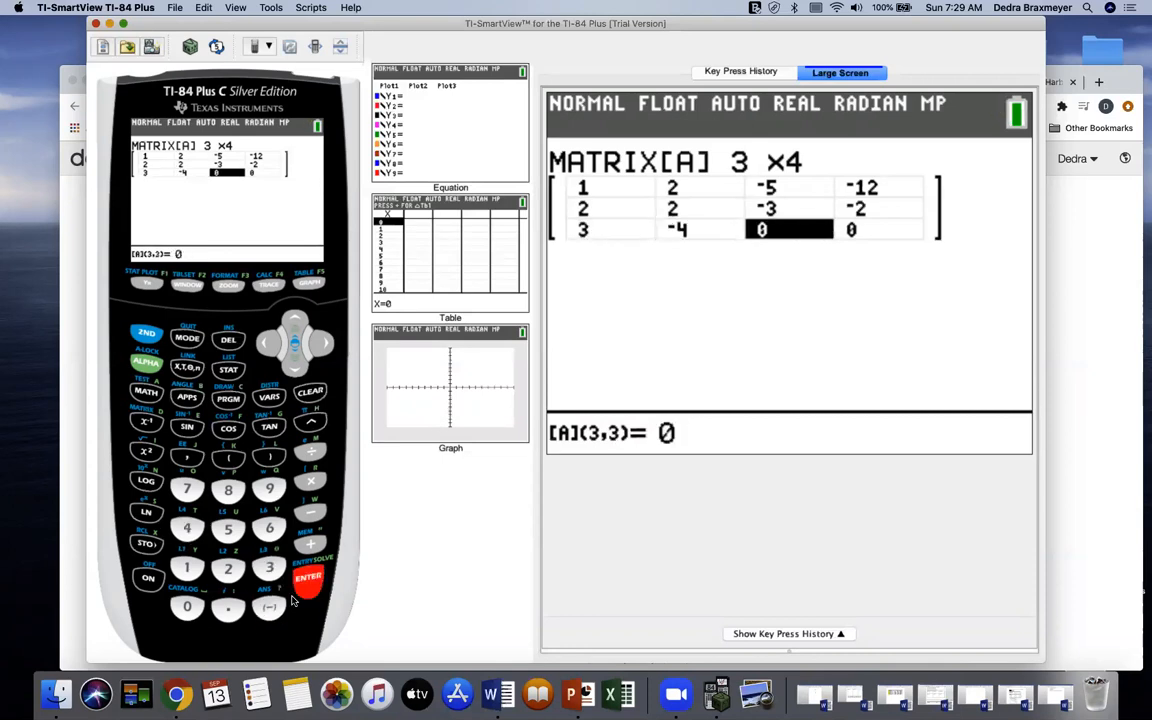
{"action": "type", "text": "-1"}
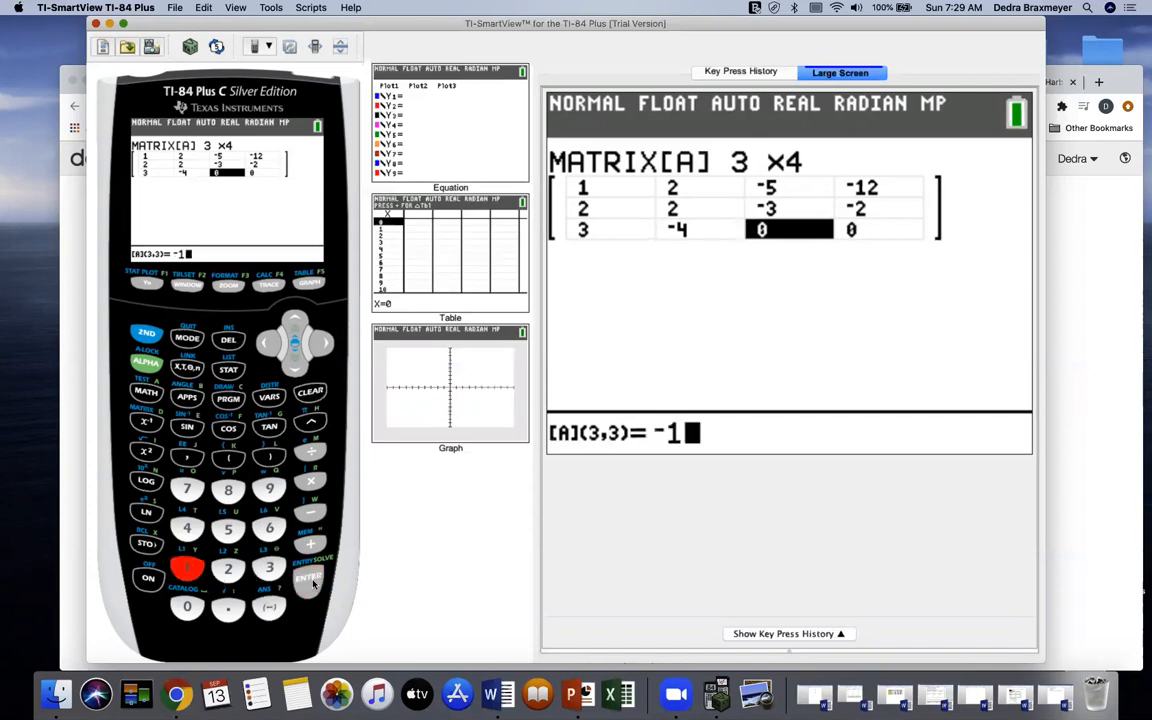
{"action": "left_click", "coordinate": [310, 585]}
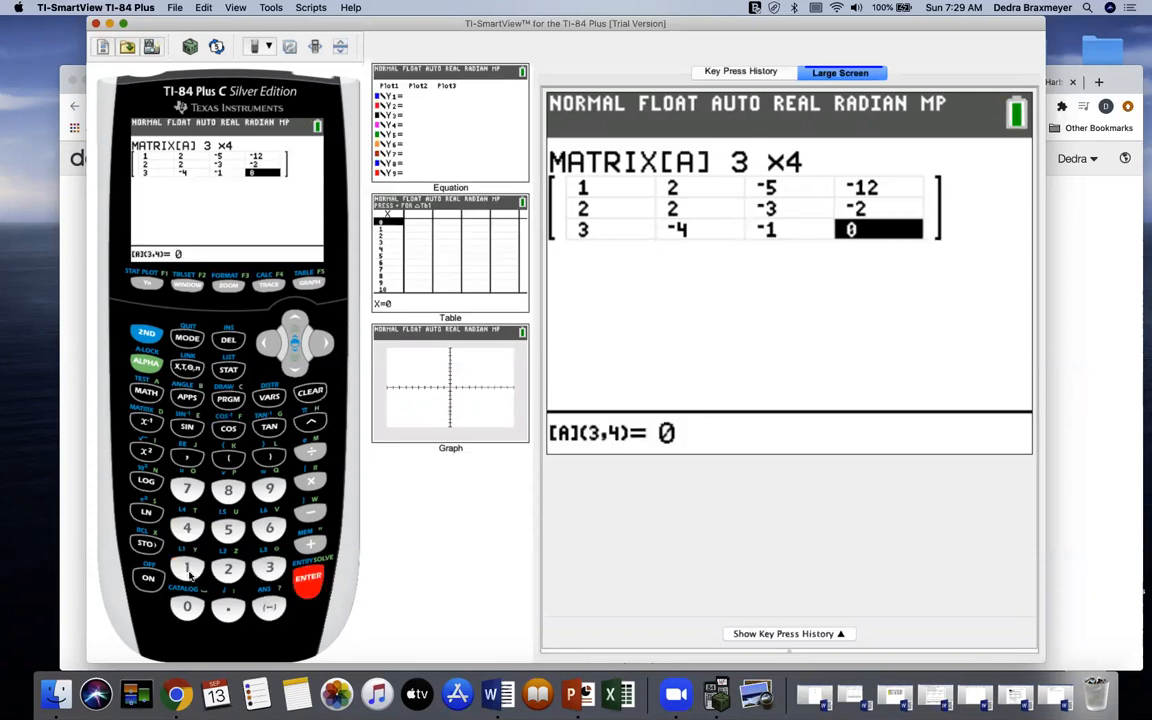
{"action": "type", "text": "11"}
{"action": "left_click", "coordinate": [312, 588]}
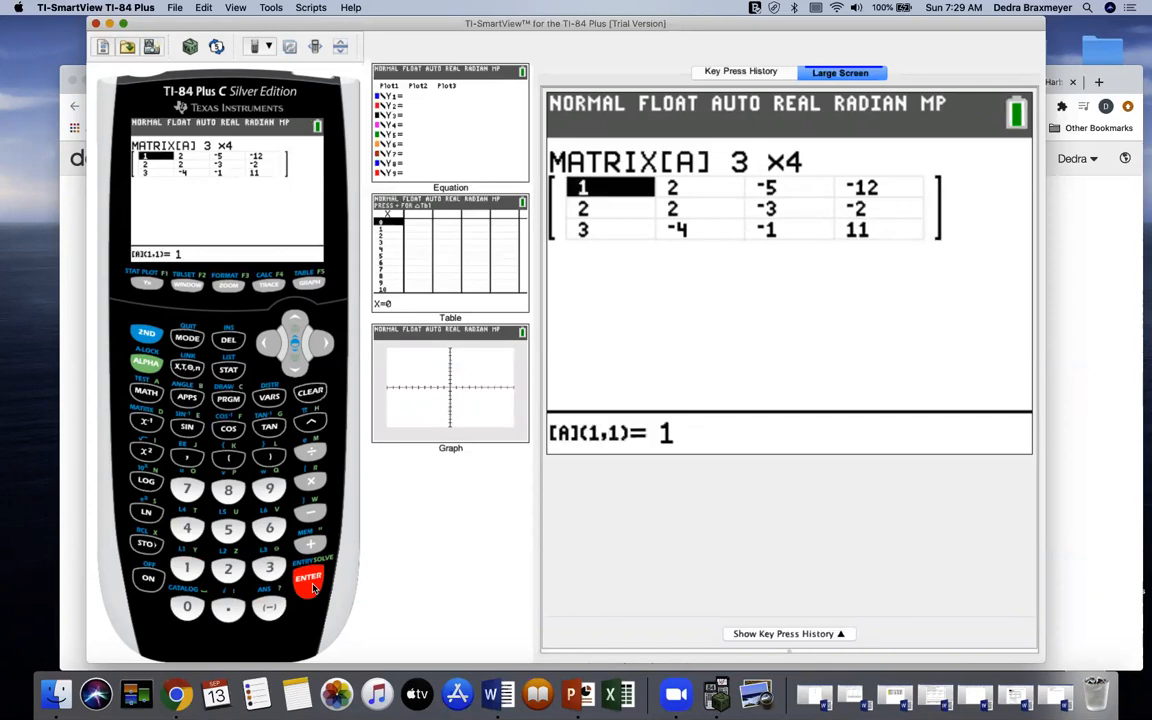
{"action": "left_click", "coordinate": [146, 333]}
{"action": "left_click", "coordinate": [186, 338]}
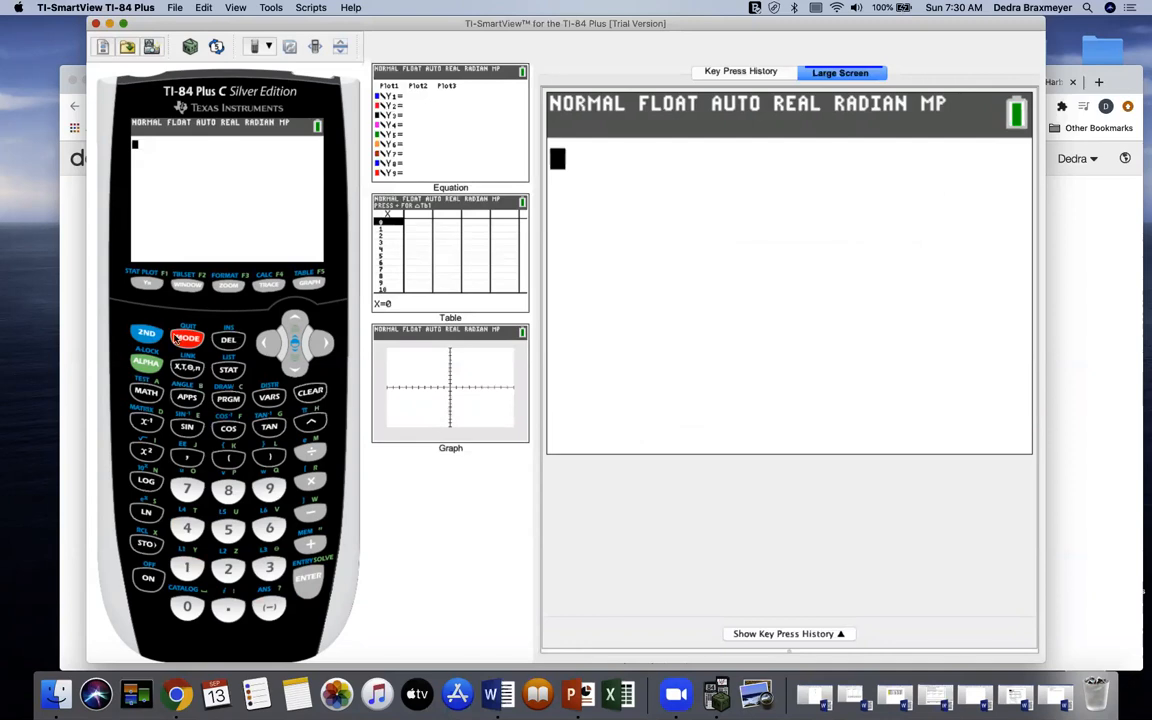
- Insert the rref( function from the matrix math operations on the home screen
{"action": "left_click", "coordinate": [146, 332]}
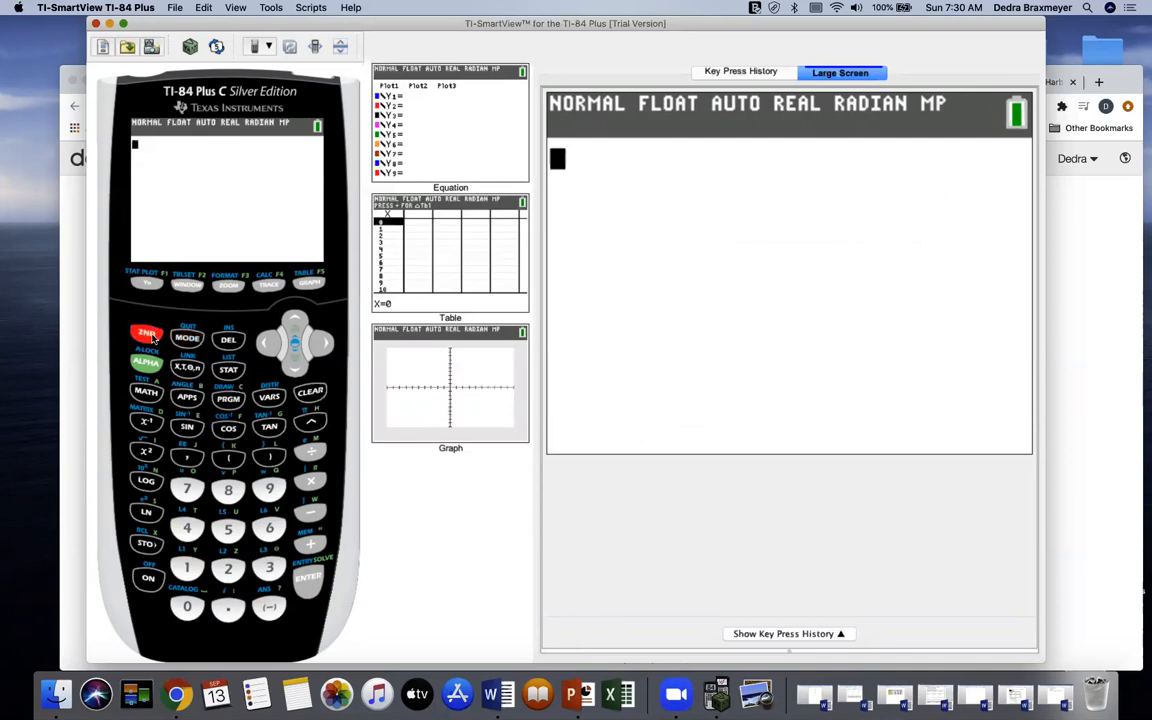
{"action": "left_click", "coordinate": [146, 424]}
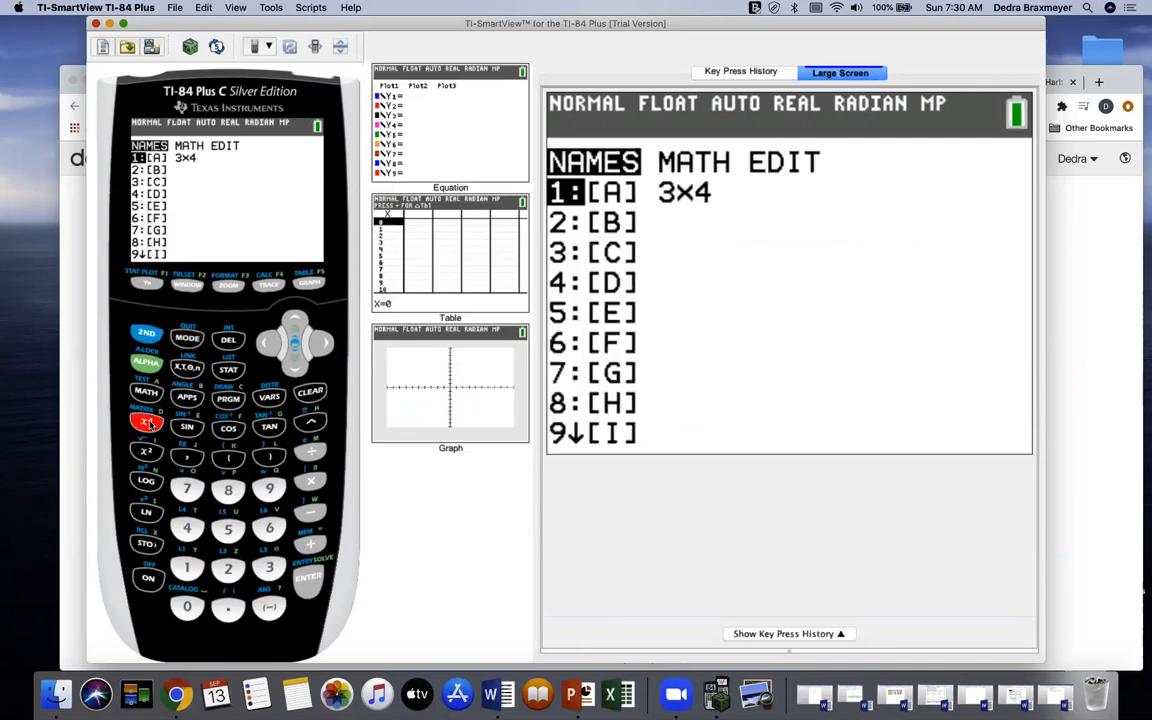
{"action": "left_click", "coordinate": [322, 346]}
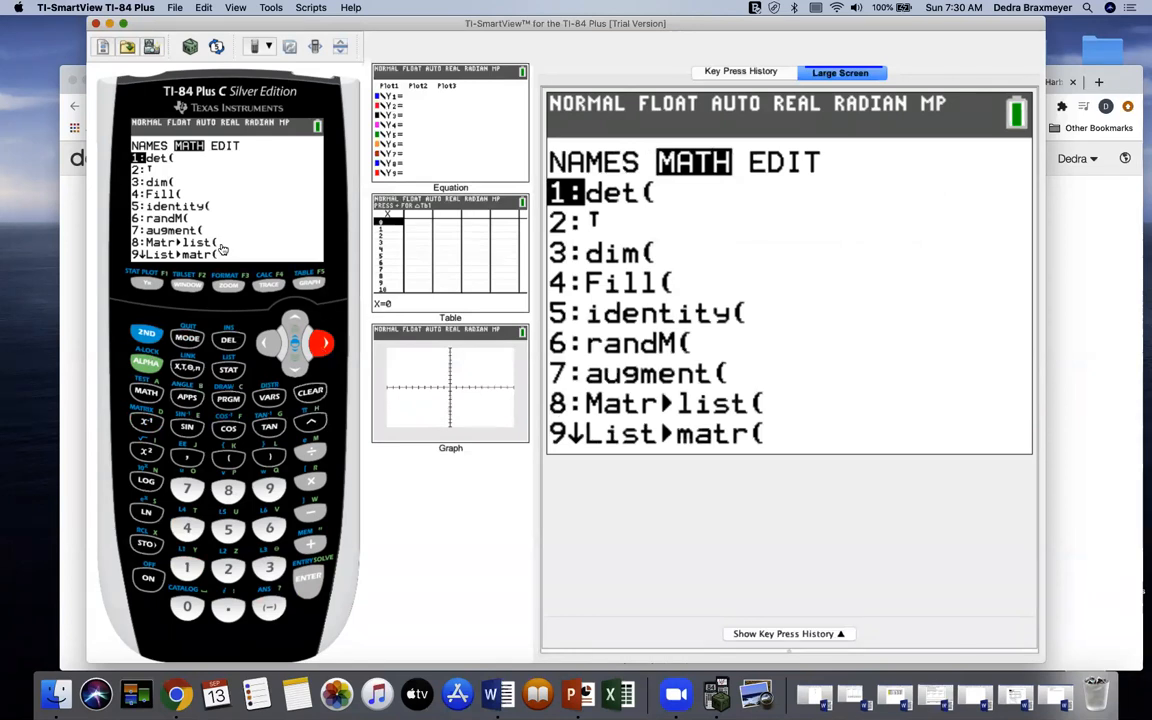
{"action": "left_click", "coordinate": [295, 370]}
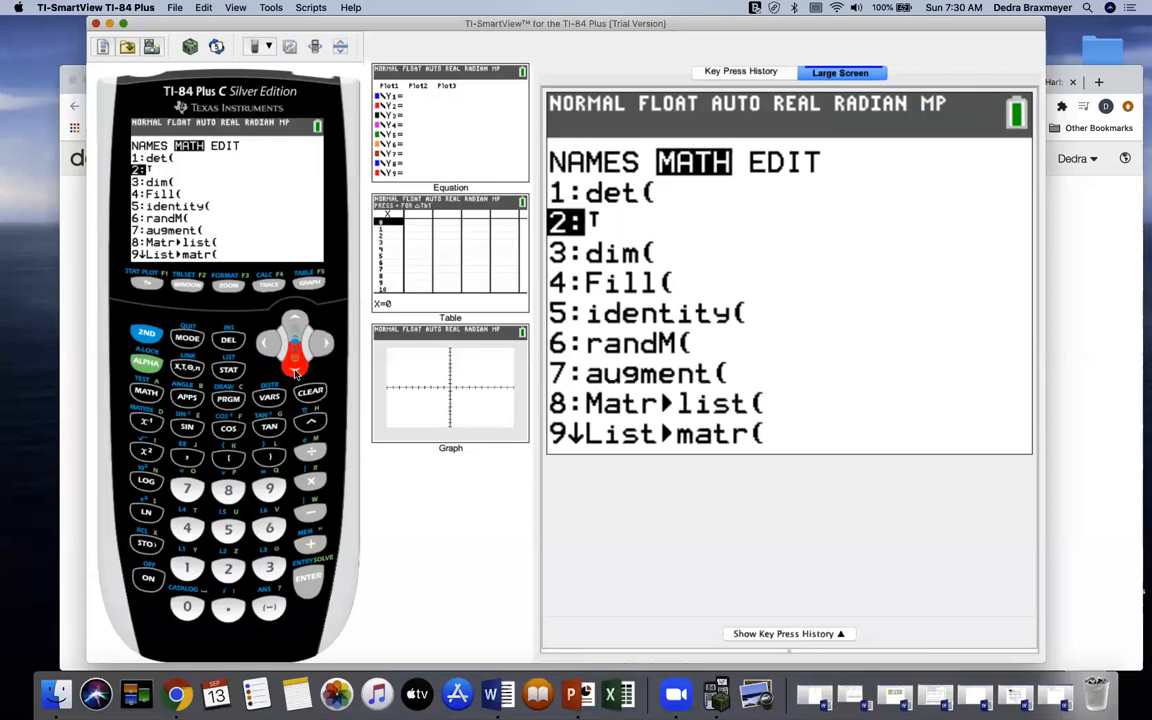
{"action": "left_click", "coordinate": [295, 370]}
{"action": "left_click", "coordinate": [295, 370]}
{"action": "left_click", "coordinate": [295, 370]}
{"action": "left_click", "coordinate": [295, 370]}
{"action": "left_click", "coordinate": [295, 370]}
{"action": "left_click", "coordinate": [295, 370]}
{"action": "left_click", "coordinate": [295, 370]}
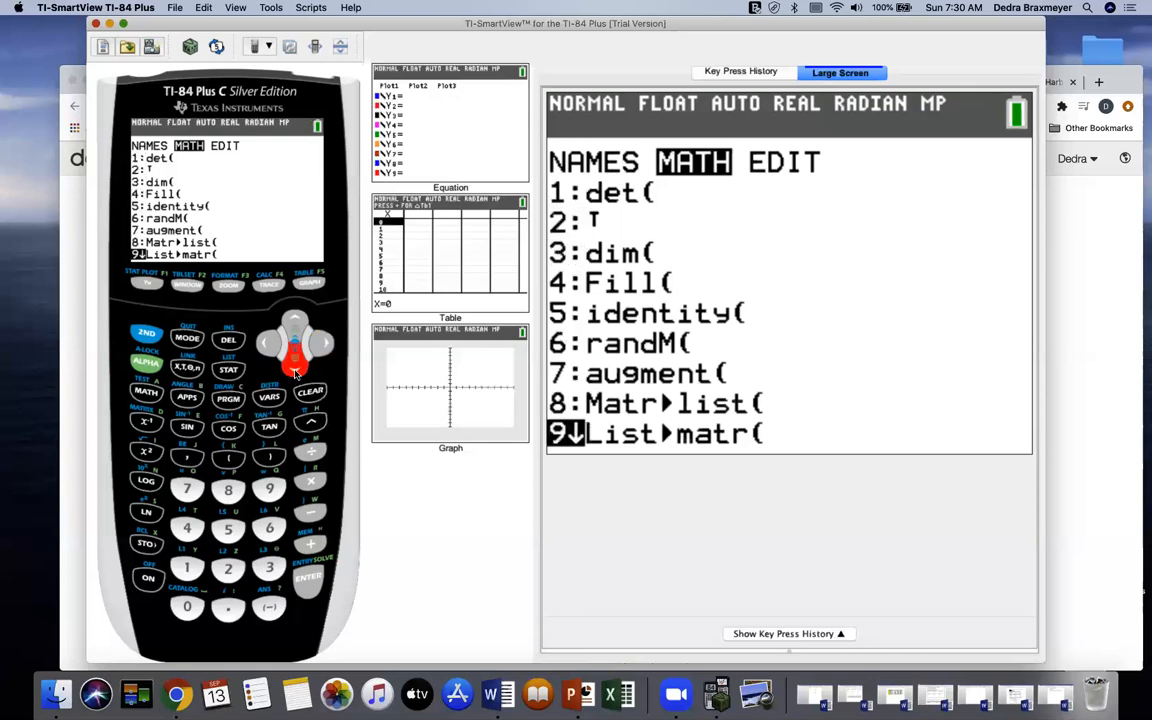
{"action": "left_click", "coordinate": [295, 370]}
{"action": "left_click", "coordinate": [295, 370]}
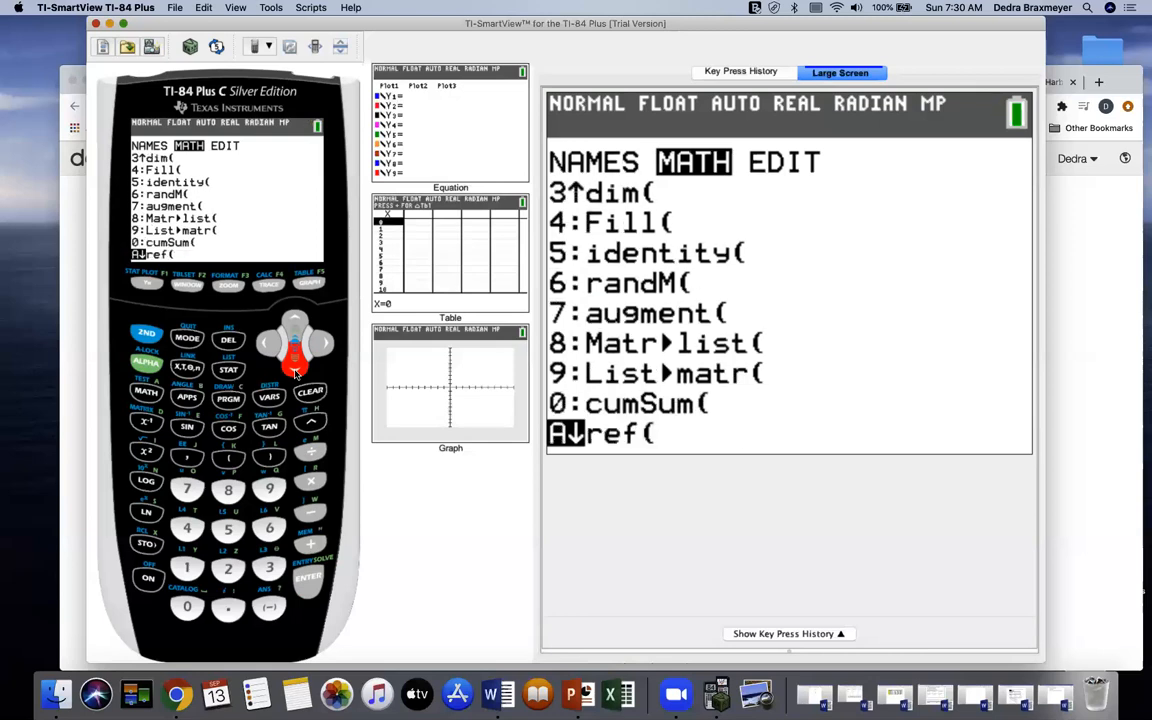
{"action": "left_click", "coordinate": [295, 370]}
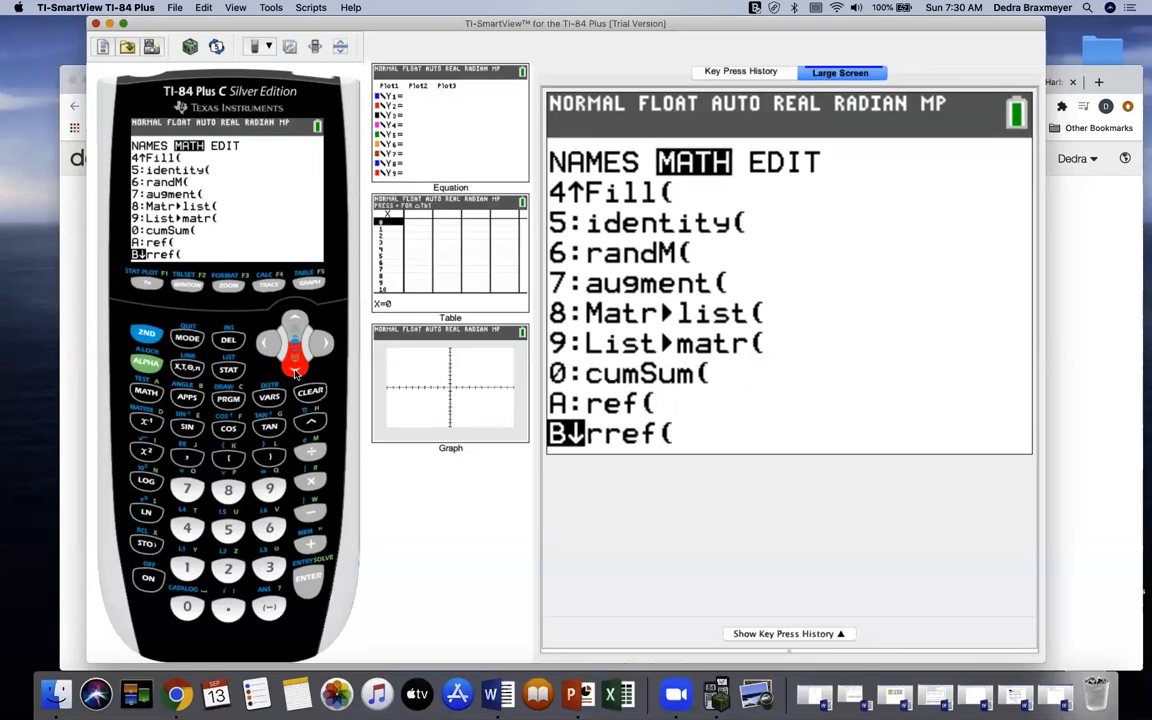
{"action": "left_click", "coordinate": [310, 579]}
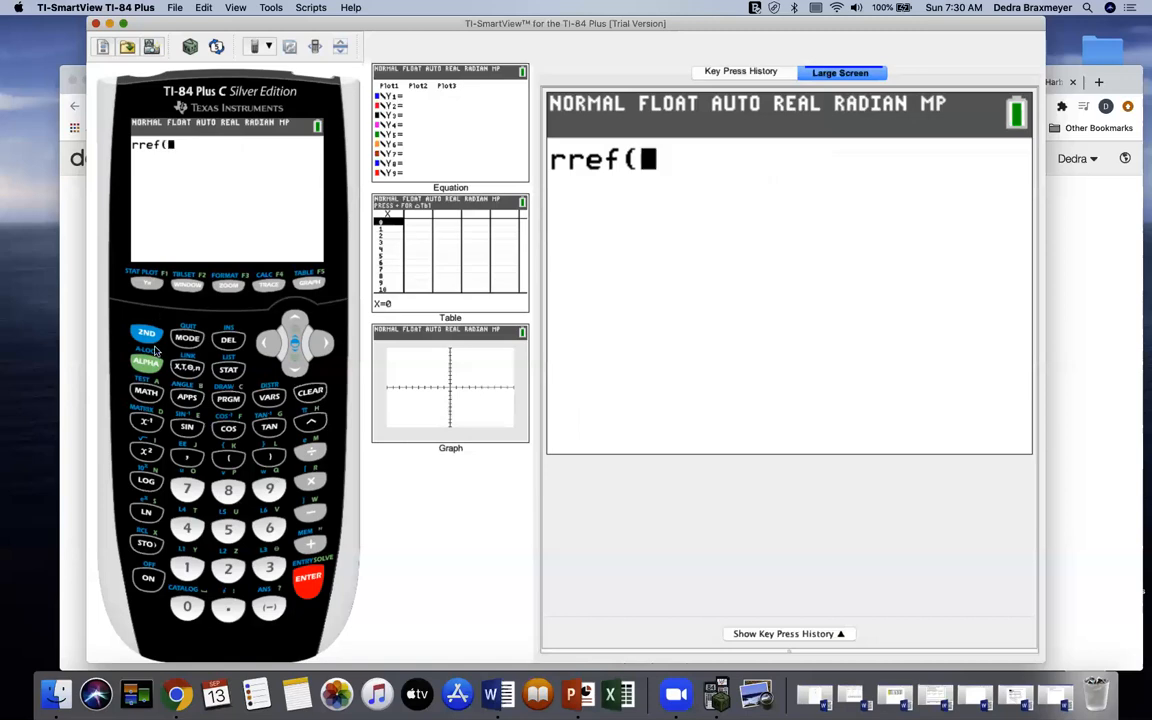
- Supply matrix [A] as the argument of rref( and evaluate the expression
{"action": "left_click", "coordinate": [146, 333]}
{"action": "left_click", "coordinate": [147, 424]}
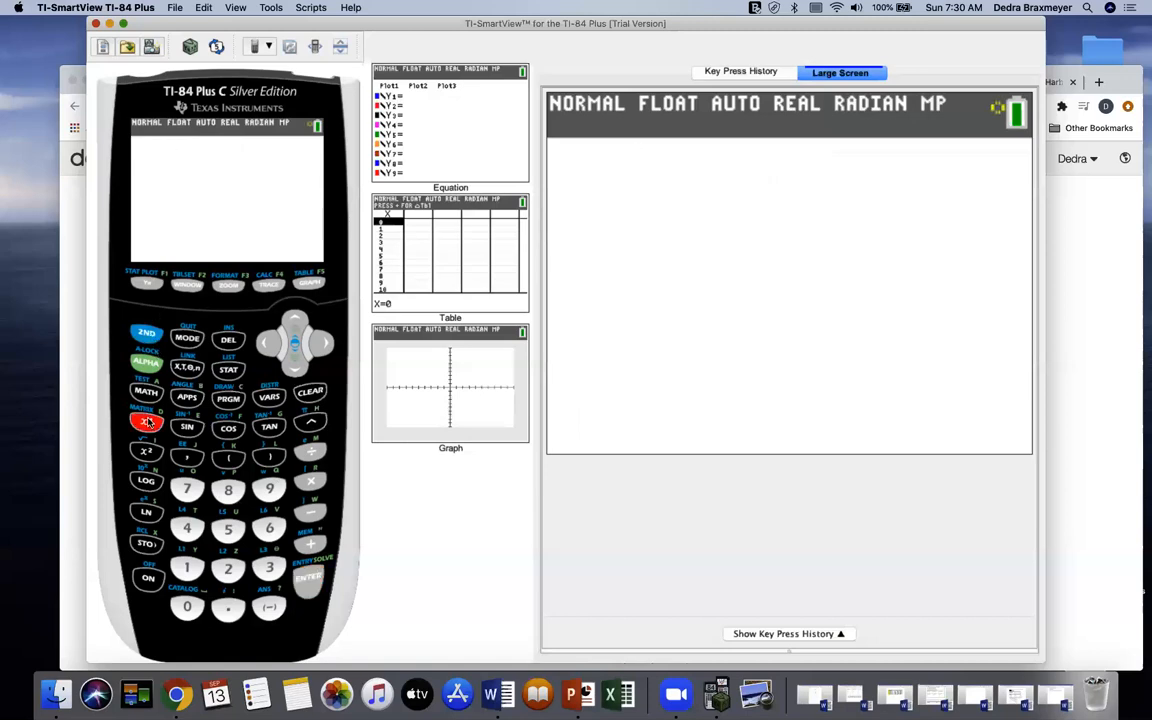
{"action": "left_click", "coordinate": [312, 582]}
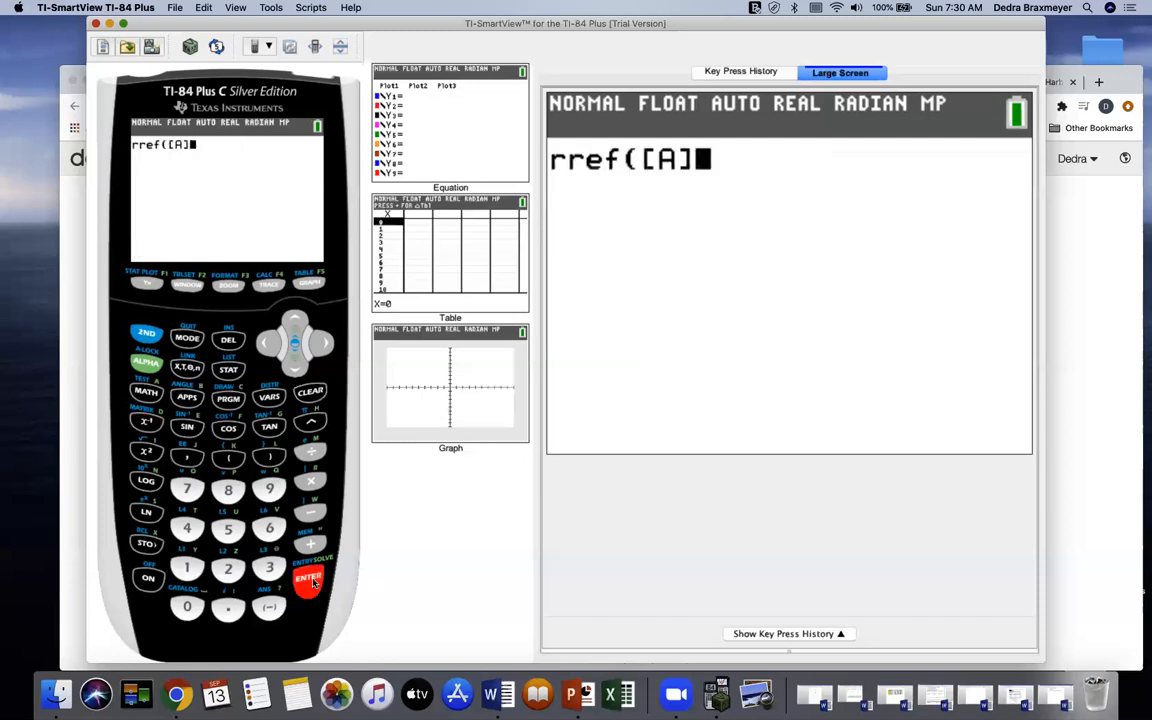
{"action": "left_click", "coordinate": [312, 582]}
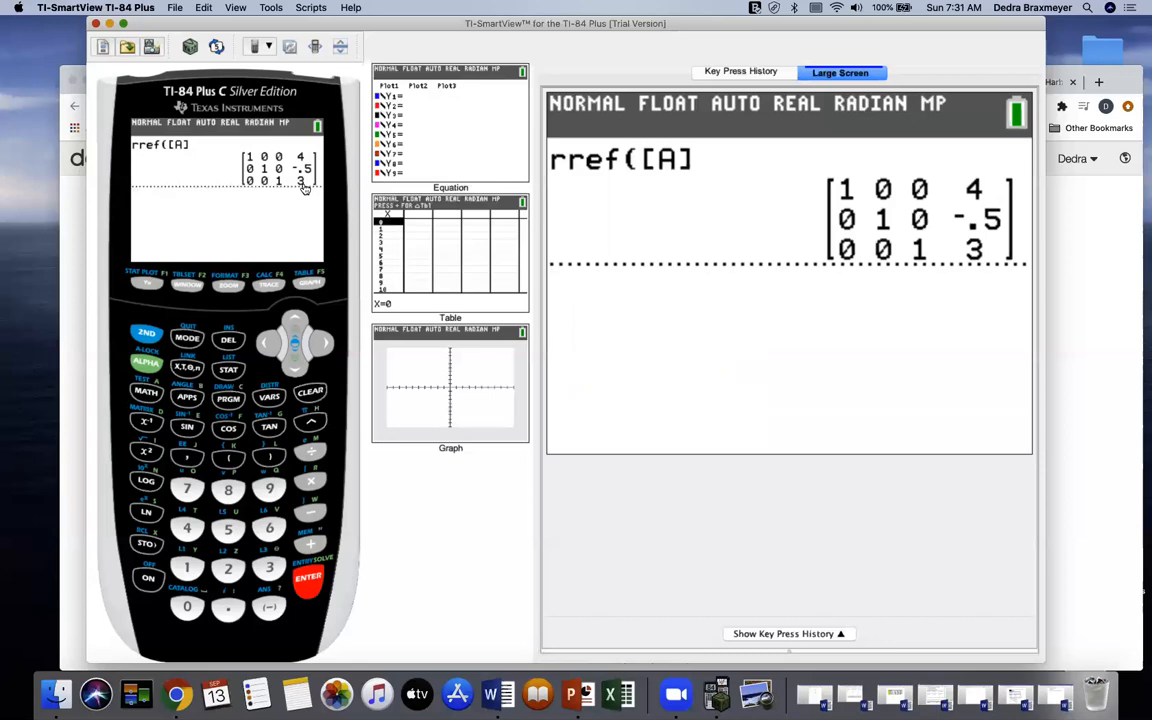
- Switch to the Desmos matrix calculator and create a new matrix A with 3 rows and 4 columns
{"action": "left_click", "coordinate": [1078, 318]}
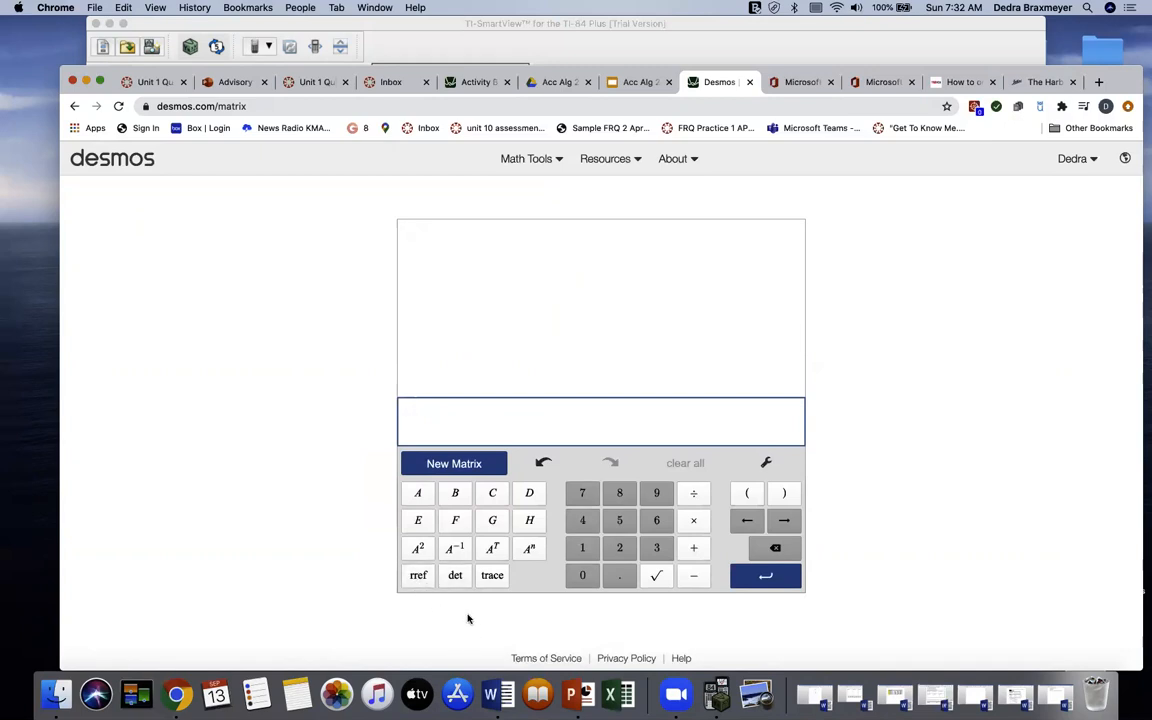
{"action": "left_click", "coordinate": [421, 495]}
{"action": "left_click", "coordinate": [455, 465]}
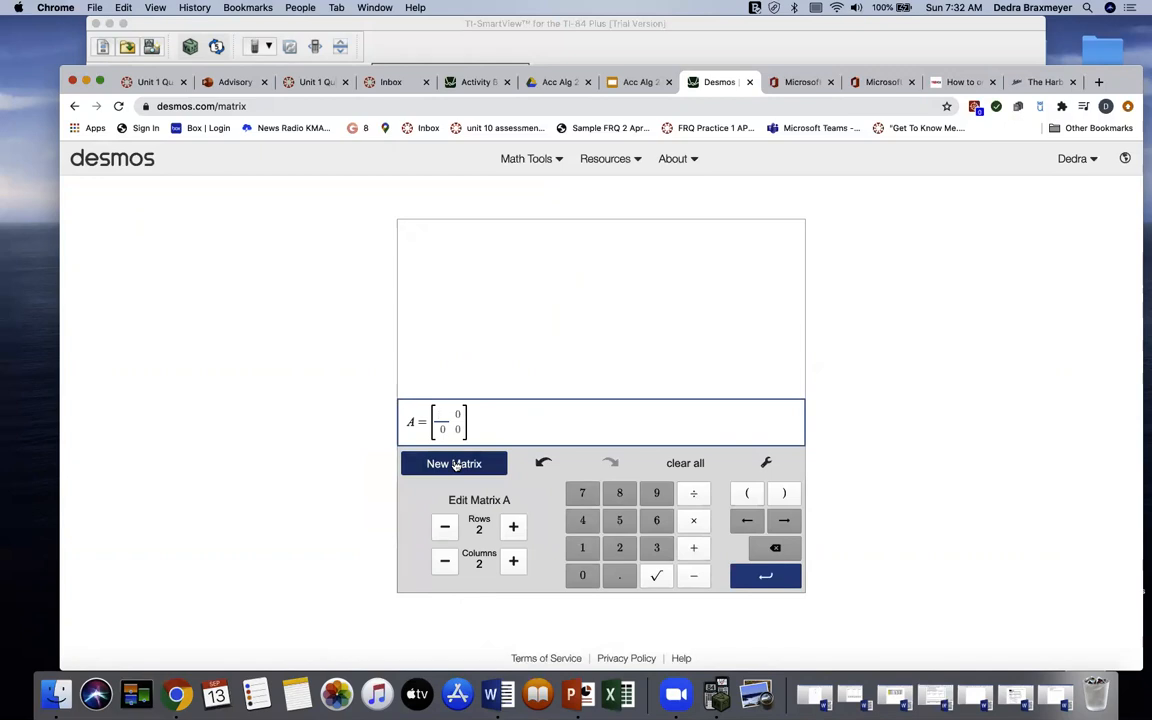
{"action": "left_click", "coordinate": [513, 528]}
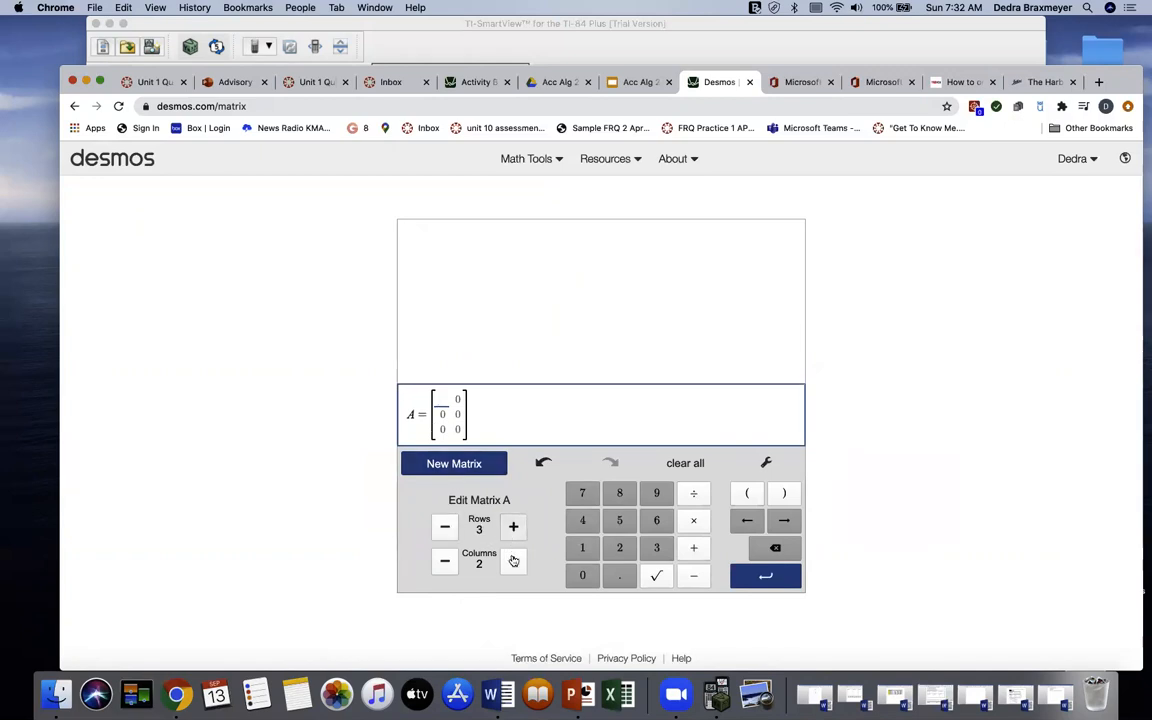
{"action": "left_click", "coordinate": [513, 561]}
{"action": "left_click", "coordinate": [514, 561]}
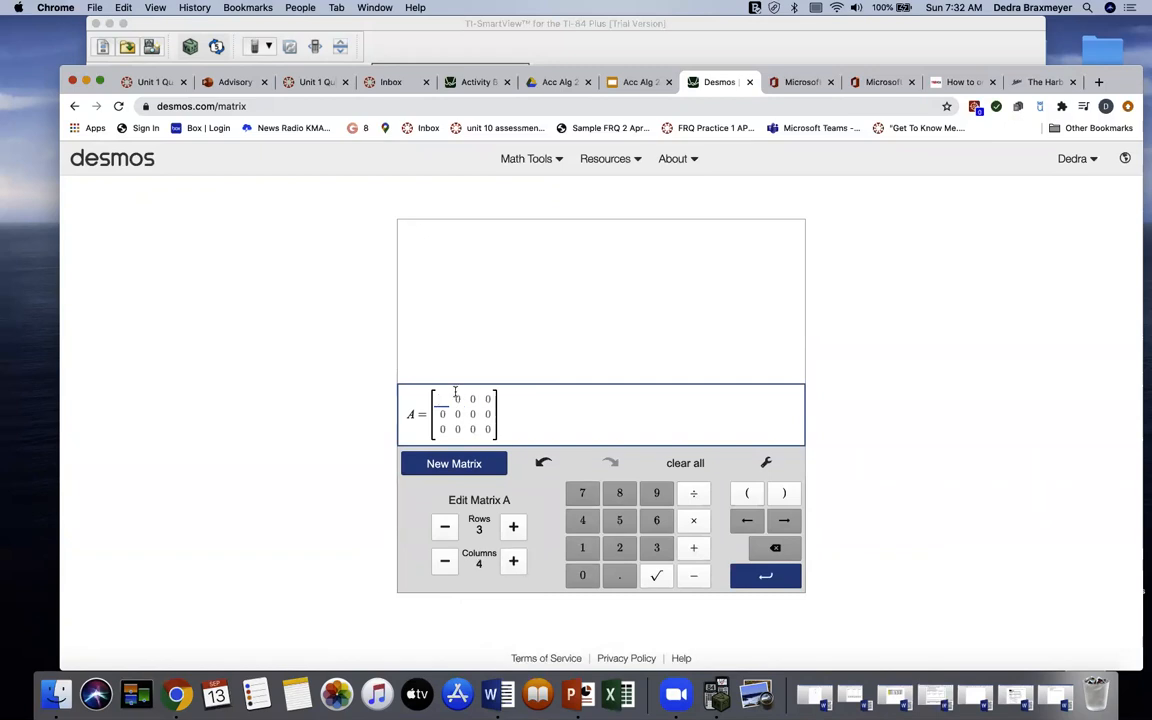
- Fill the first row of matrix A with 1, 2, -5 and -12
{"action": "left_click", "coordinate": [584, 548]}
{"action": "left_click", "coordinate": [457, 400]}
{"action": "left_click", "coordinate": [619, 548]}
{"action": "left_click", "coordinate": [476, 399]}
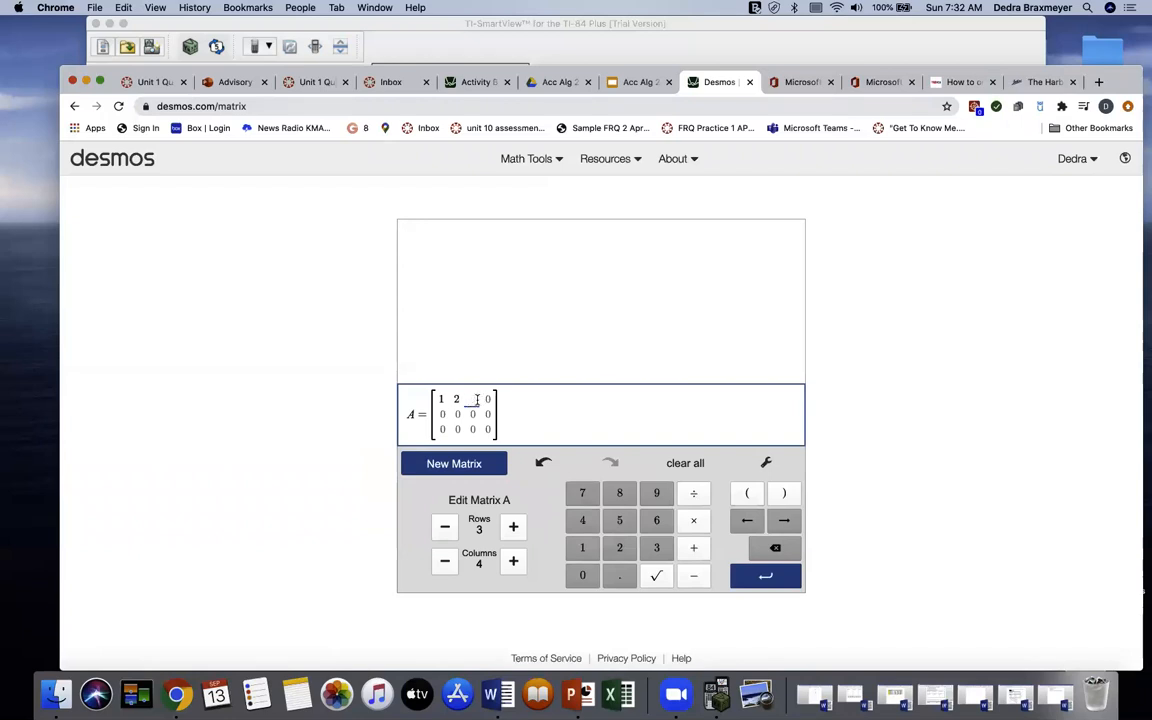
{"action": "left_click", "coordinate": [693, 577]}
{"action": "left_click", "coordinate": [619, 520]}
{"action": "key", "text": "Right"}
{"action": "type", "text": "-12"}
- Fill the second row of matrix A with 2, 2, -3 and -2
{"action": "key", "text": "Down"}
{"action": "key", "text": "Left"}
{"action": "key", "text": "Left"}
{"action": "key", "text": "Left"}
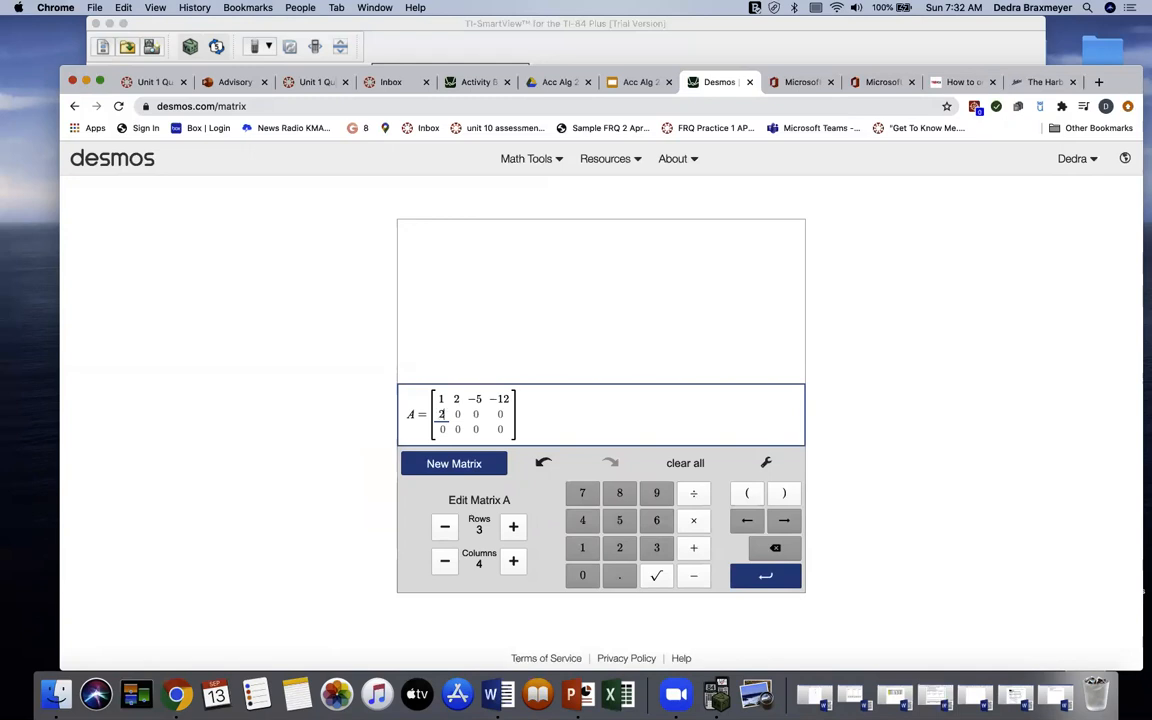
{"action": "key", "text": "Right"}
{"action": "type", "text": "2"}
{"action": "key", "text": "Right"}
{"action": "type", "text": "-3"}
{"action": "key", "text": "Right"}
{"action": "type", "text": "-2"}
- Fill the third row of matrix A with 3, -4, -1 and 11, and commit the matrix definition
{"action": "key", "text": "Right"}
{"action": "type", "text": "3"}
{"action": "key", "text": "Right"}
{"action": "type", "text": "-4"}
{"action": "key", "text": "Right"}
{"action": "type", "text": "-"}
{"action": "type", "text": "1"}
{"action": "key", "text": "Right"}
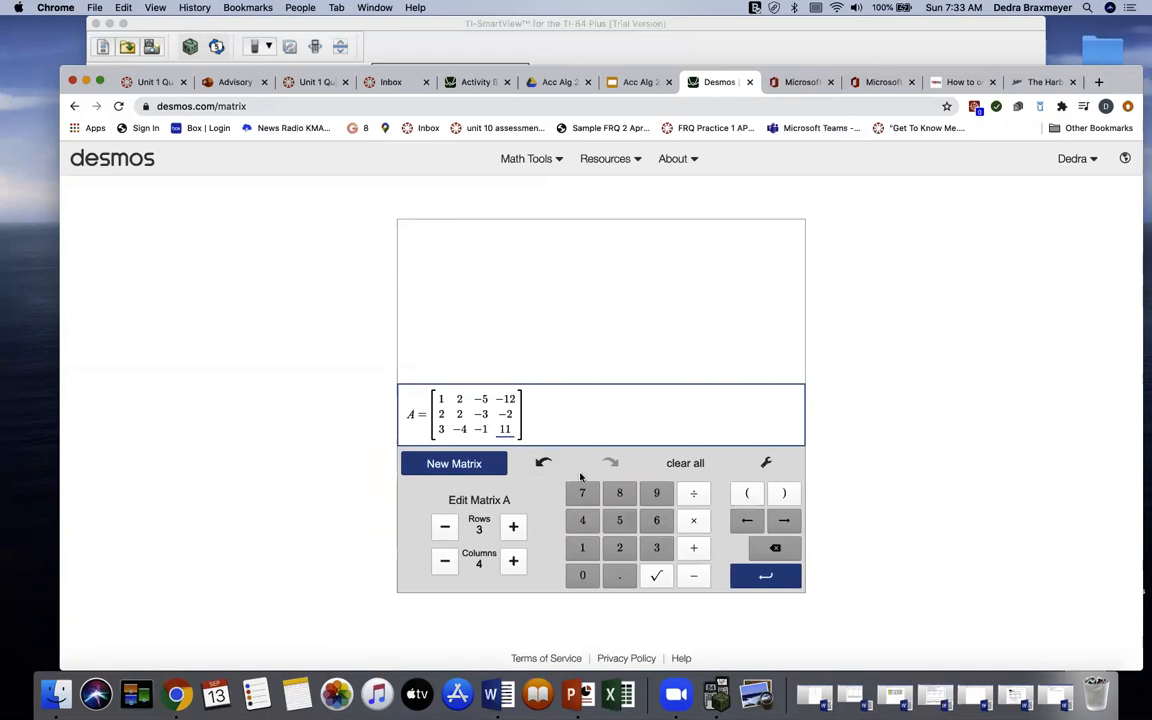
{"action": "key", "text": "Tab"}
{"action": "key", "text": "Return"}
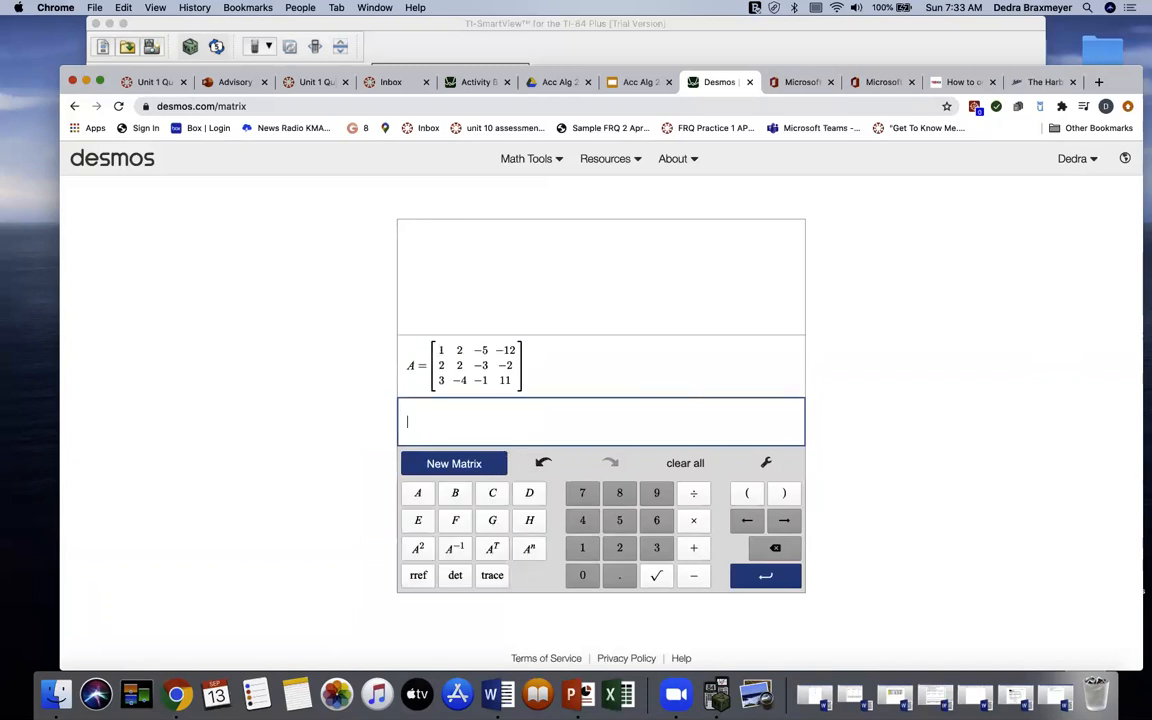
- Evaluate rref of matrix A and display the resulting matrix entries as fractions
{"action": "left_click", "coordinate": [419, 583]}
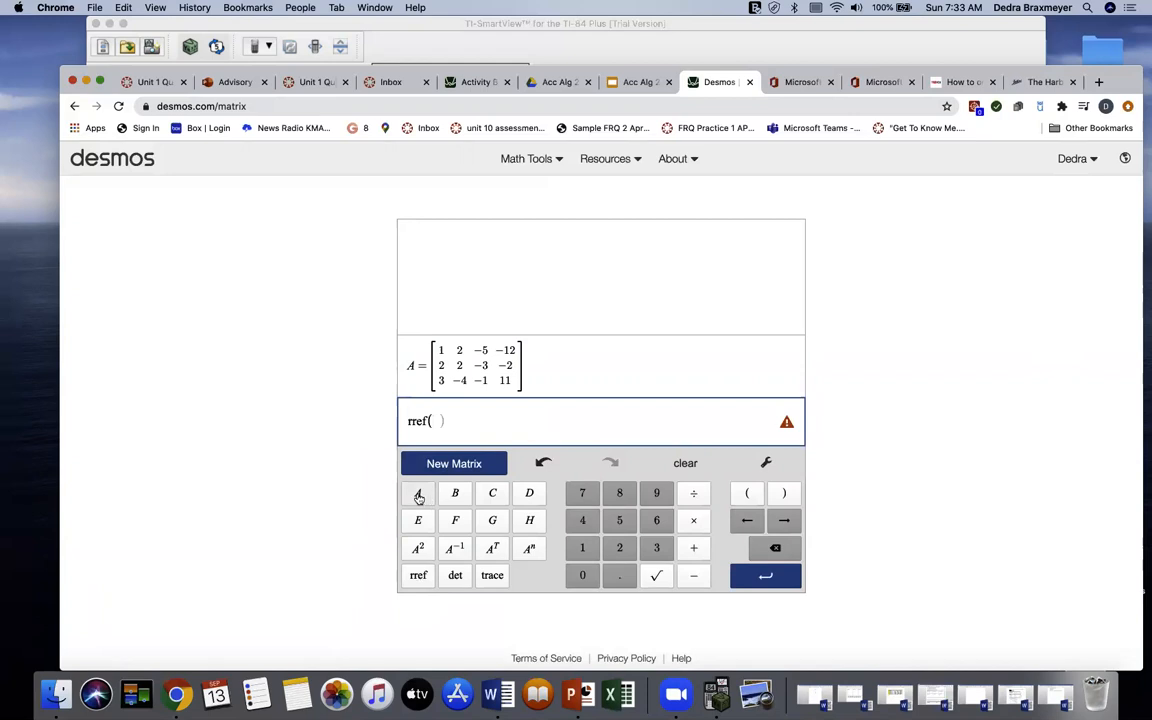
{"action": "left_click", "coordinate": [419, 497]}
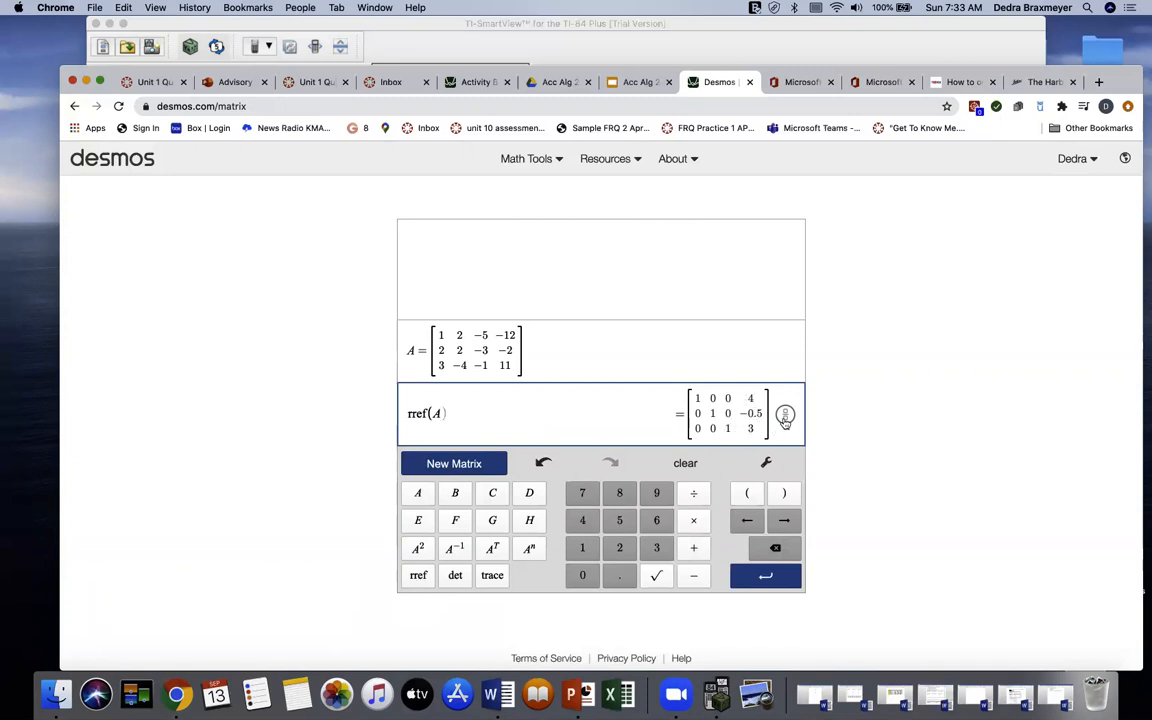
{"action": "left_click", "coordinate": [785, 414]}
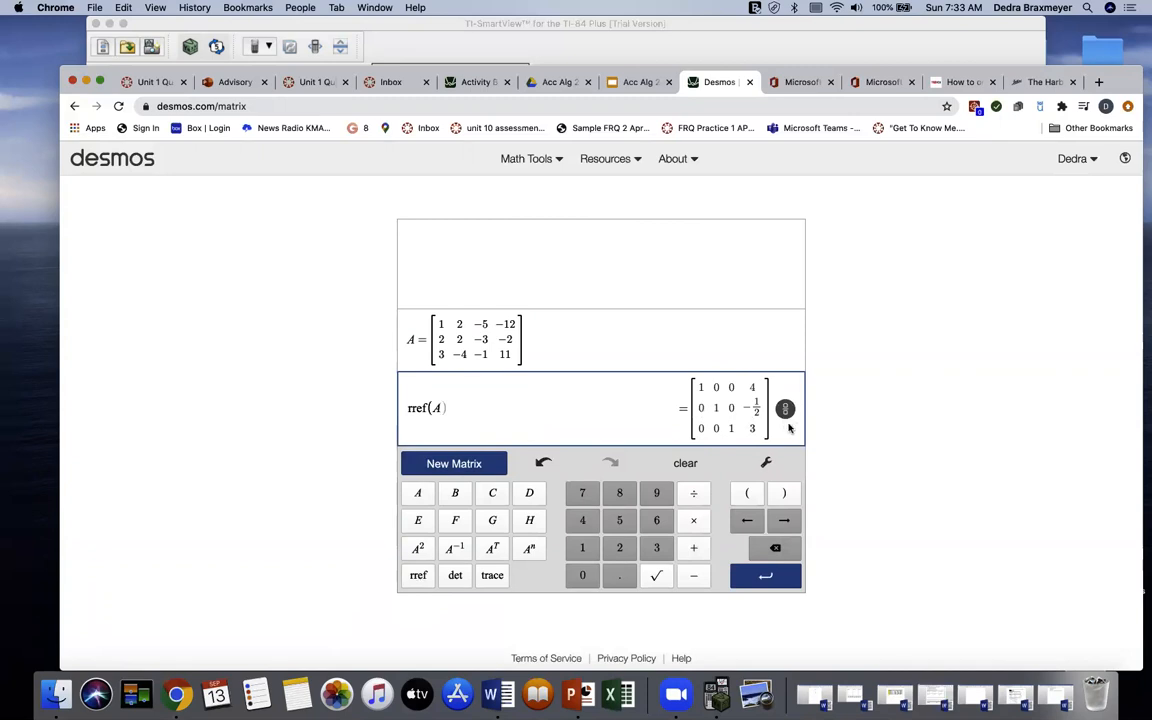